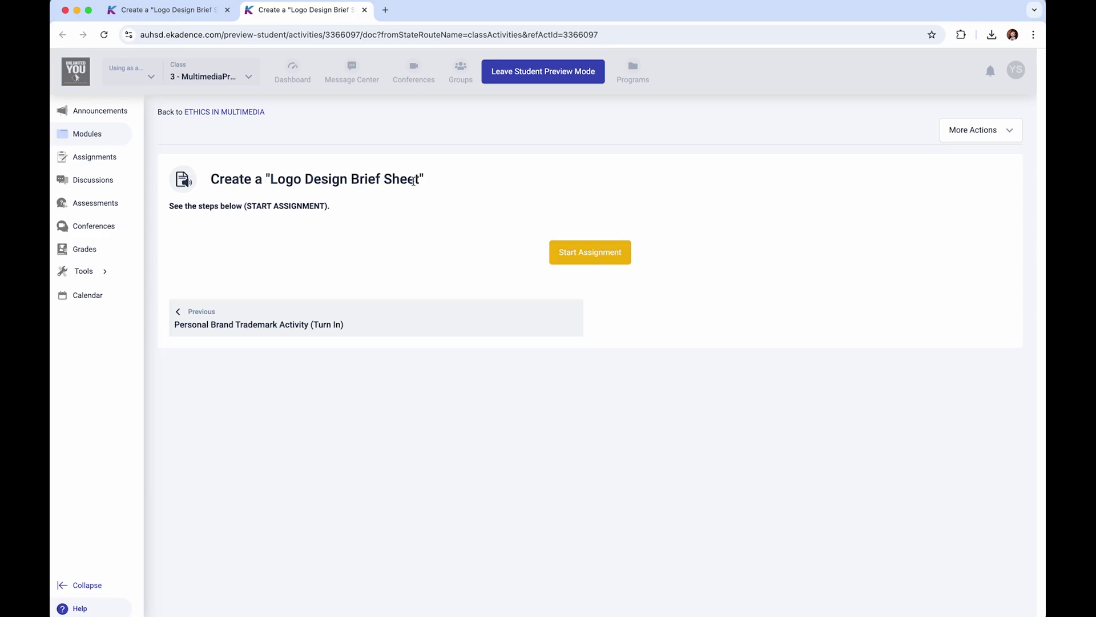
# - Start the Logo Design Brief Sheet assignment and open its CANVA TEMPLATE link in a new tab
pyautogui.click(596, 260)
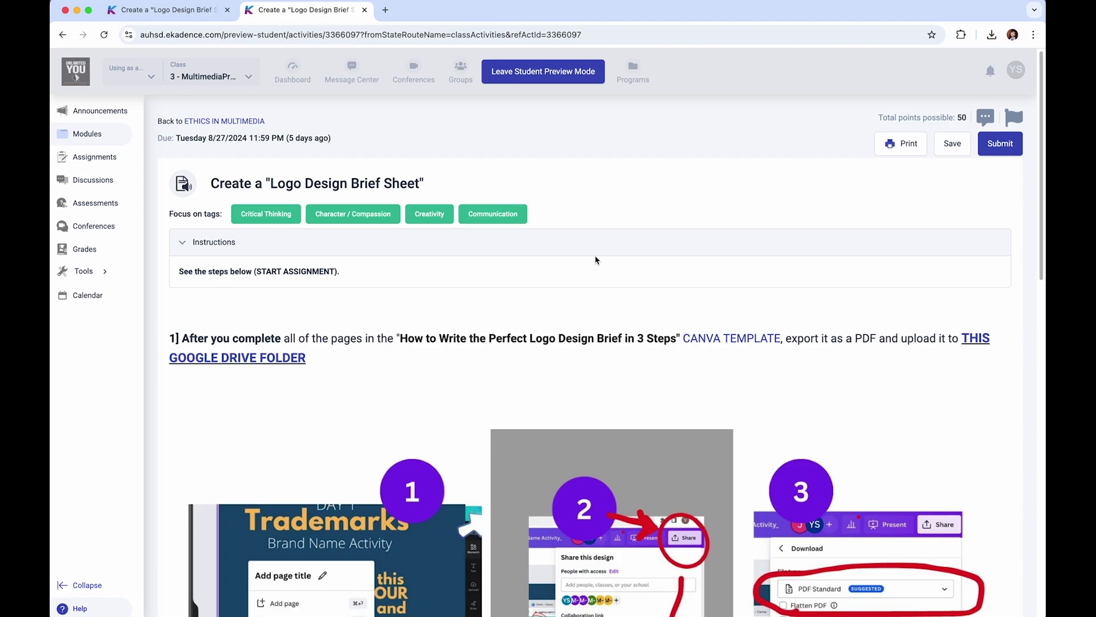
pyautogui.scroll(-3, 526, 279)
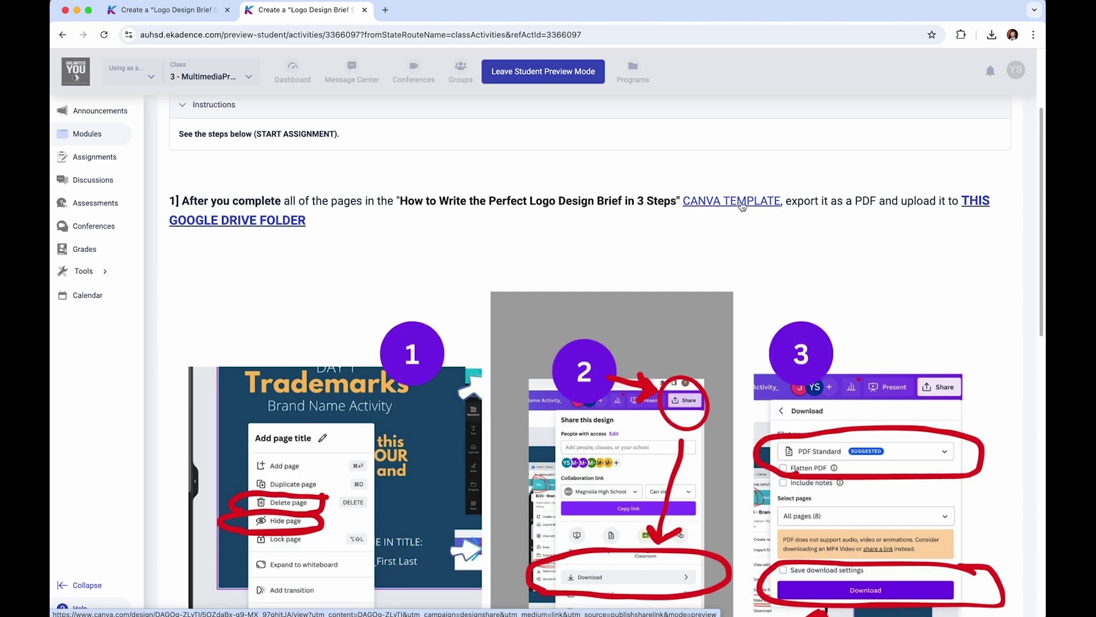
pyautogui.keyDown('super'); pyautogui.click(742, 201); pyautogui.keyUp('super')
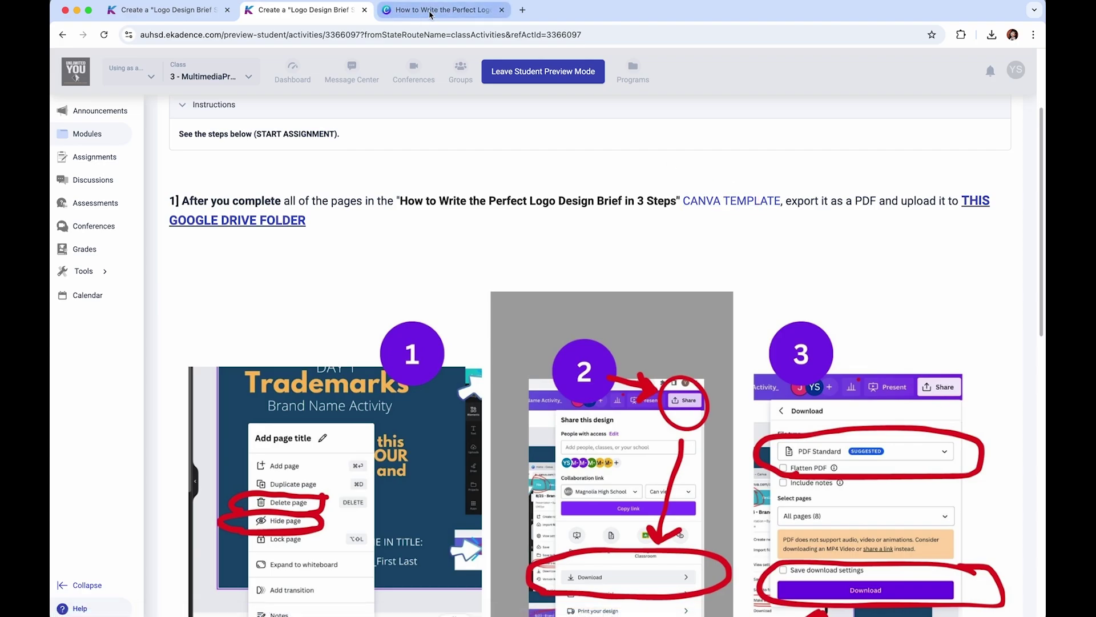
pyautogui.rightClick(705, 202)
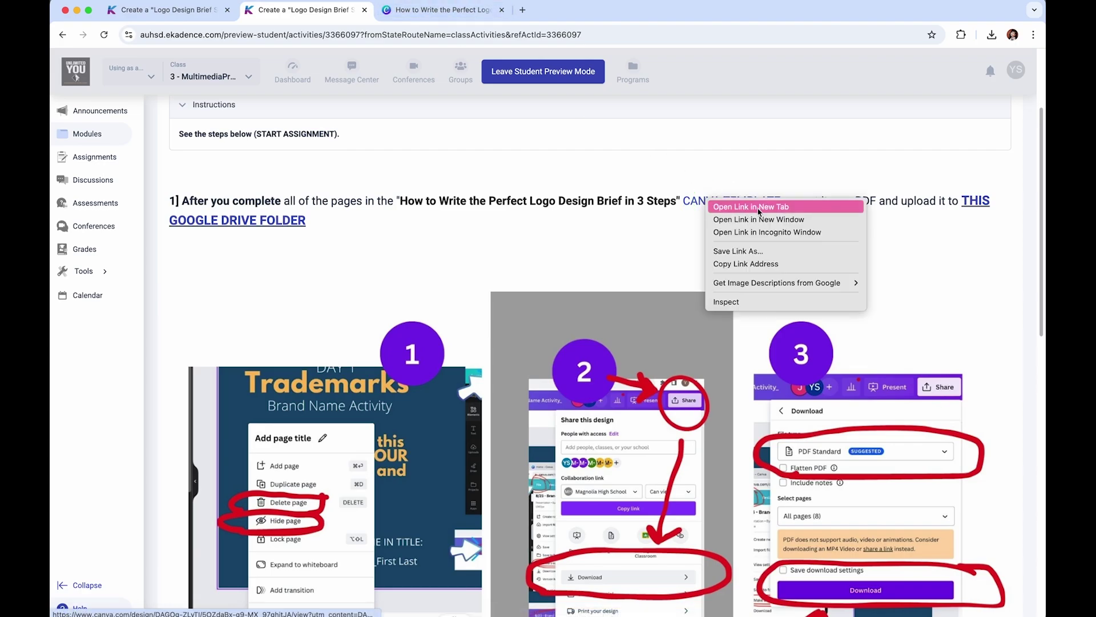
pyautogui.click(445, 10)
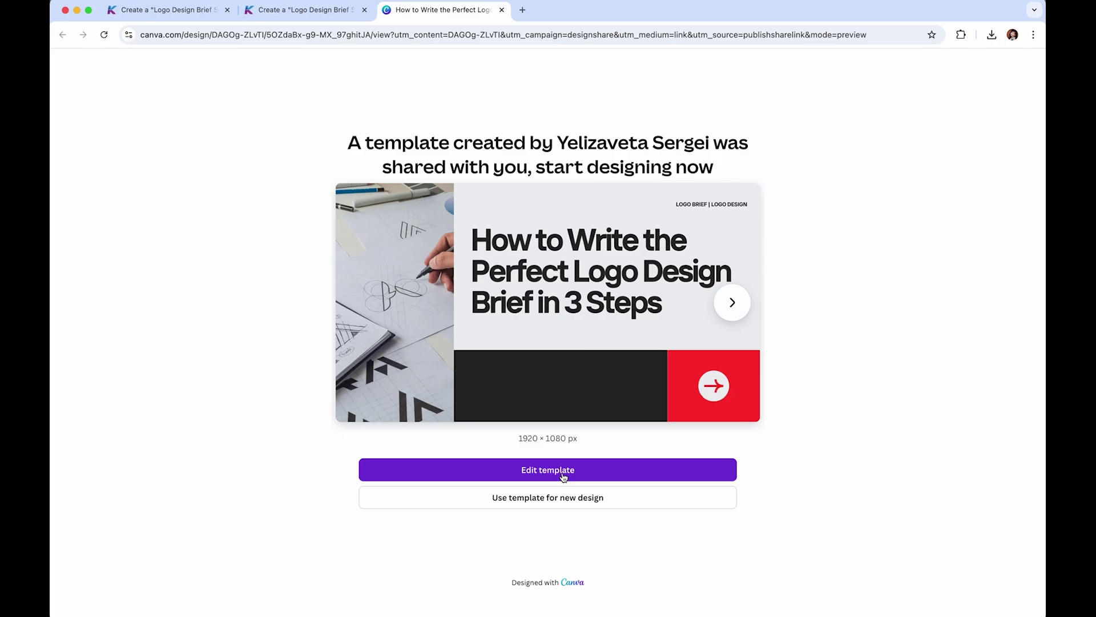
# - Create an editable copy of the Canva template and preview pages 5, 6, 7 and 9
pyautogui.click(564, 498)
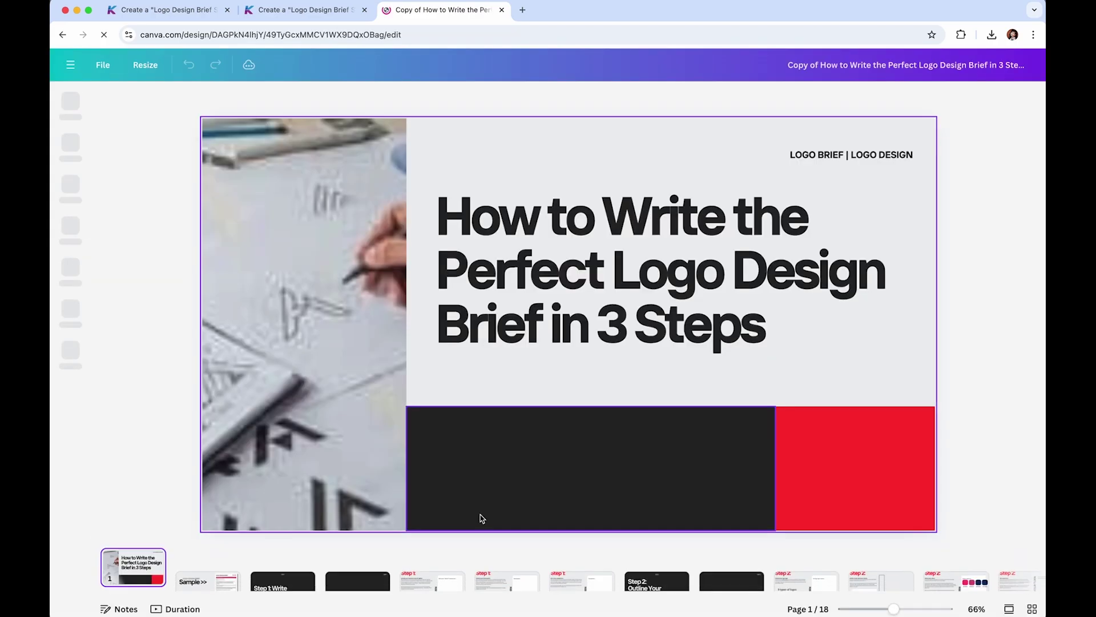
pyautogui.click(451, 556)
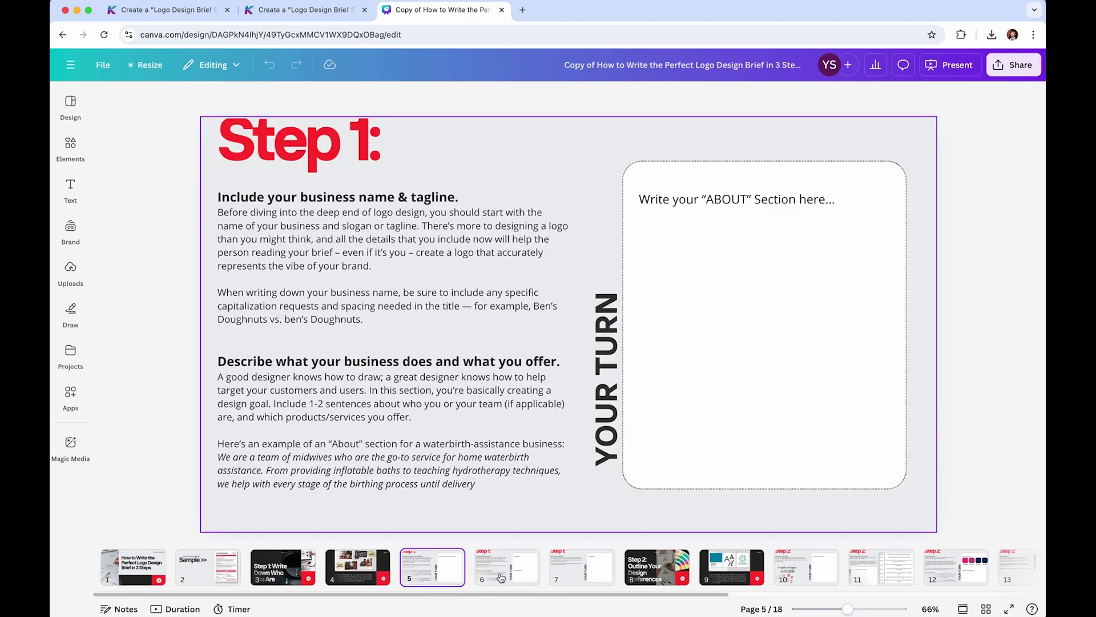
pyautogui.click(501, 575)
pyautogui.click(585, 571)
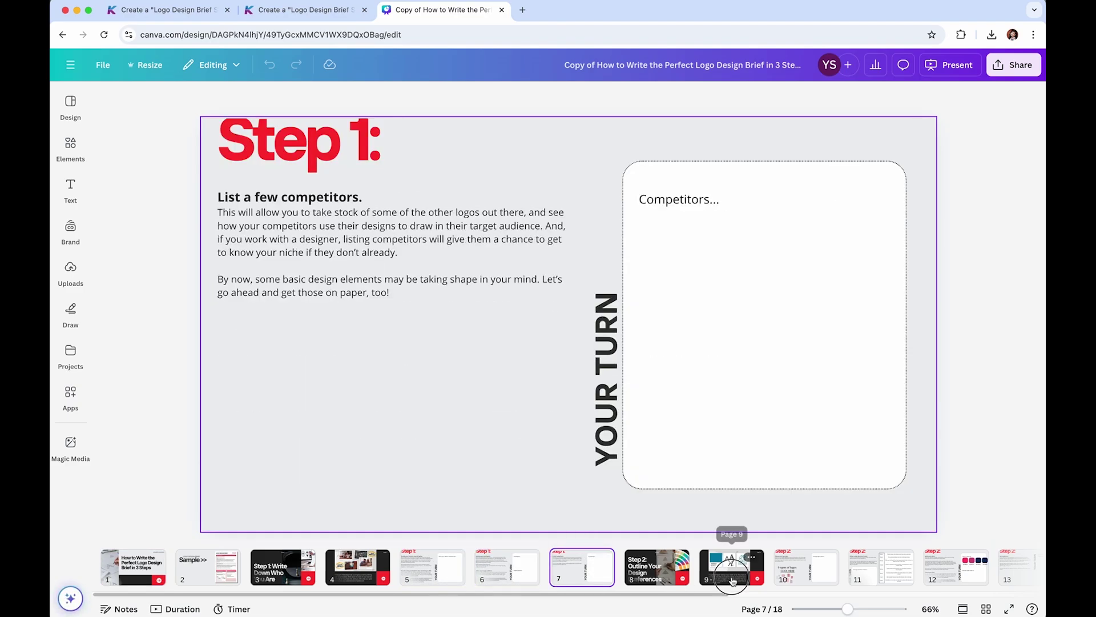
pyautogui.click(733, 581)
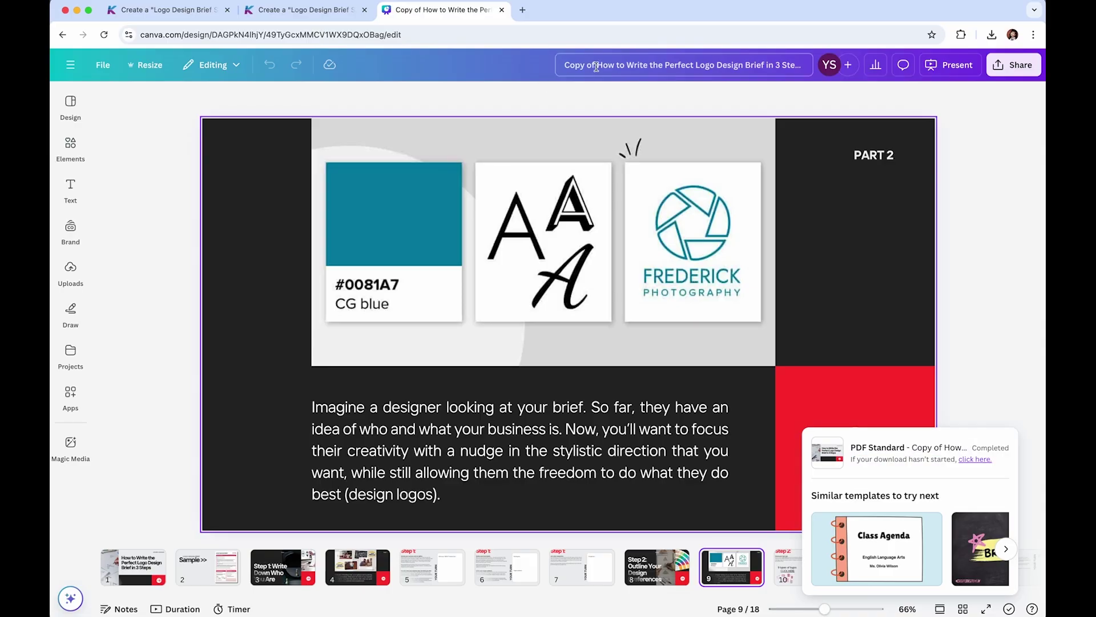
# - Retitle the design '6 FIRST LAST_How to Write the Perfect Logo Design Brief in 3 Steps', removing 'Copy of' and 'TEMPLATE'
pyautogui.click(597, 66)
pyautogui.moveTo(597, 65); pyautogui.dragTo(557, 60)
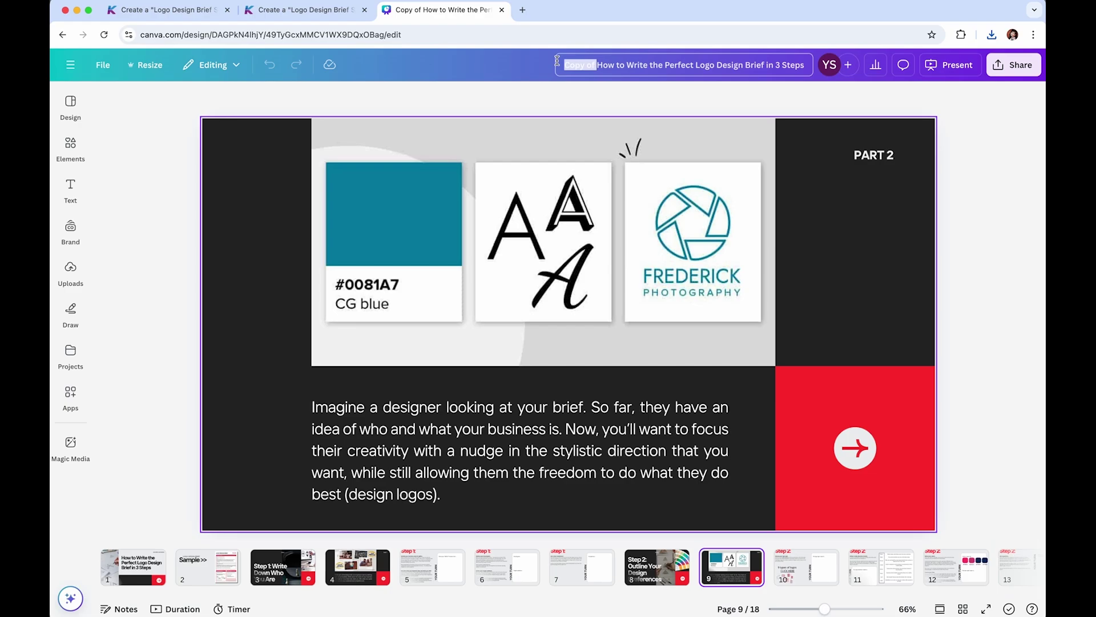
pyautogui.write('6_')
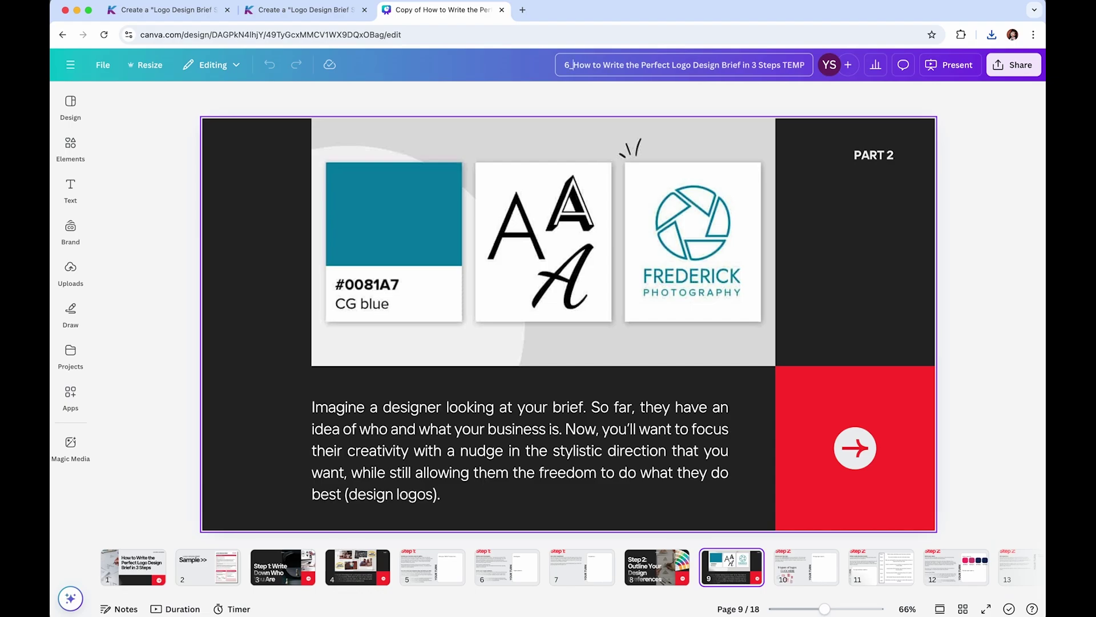
pyautogui.write(' FIRST')
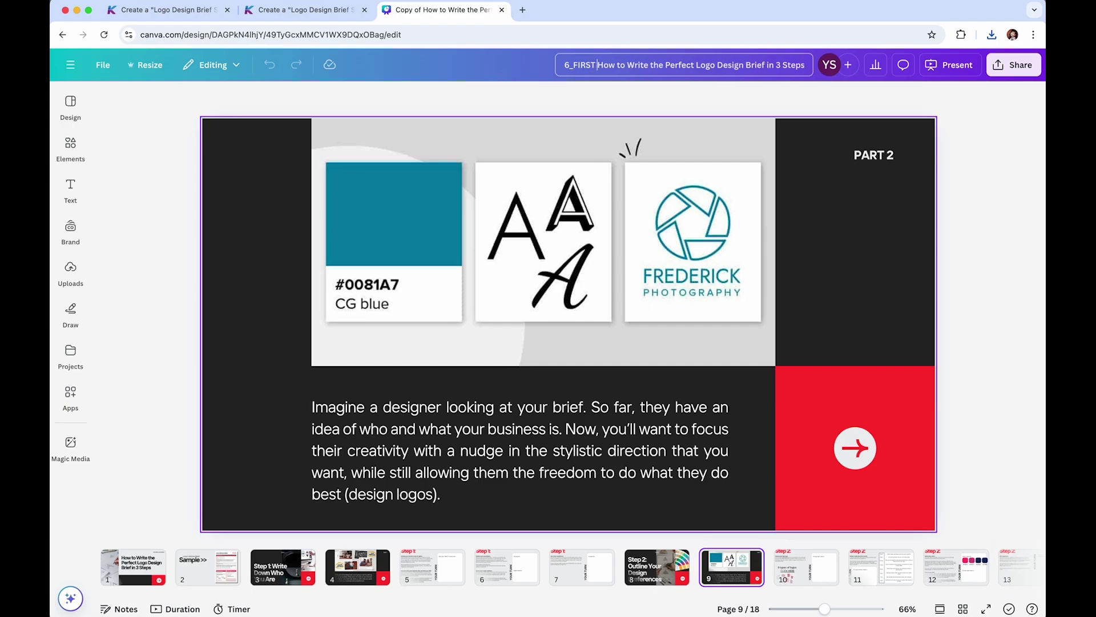
pyautogui.write(' LAST')
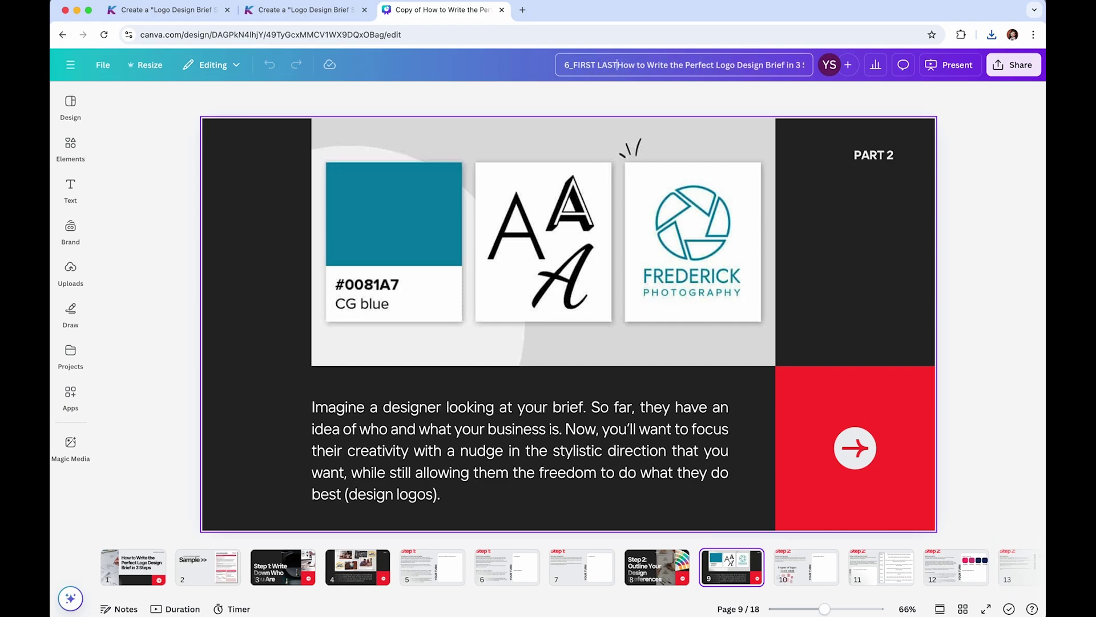
pyautogui.write('_')
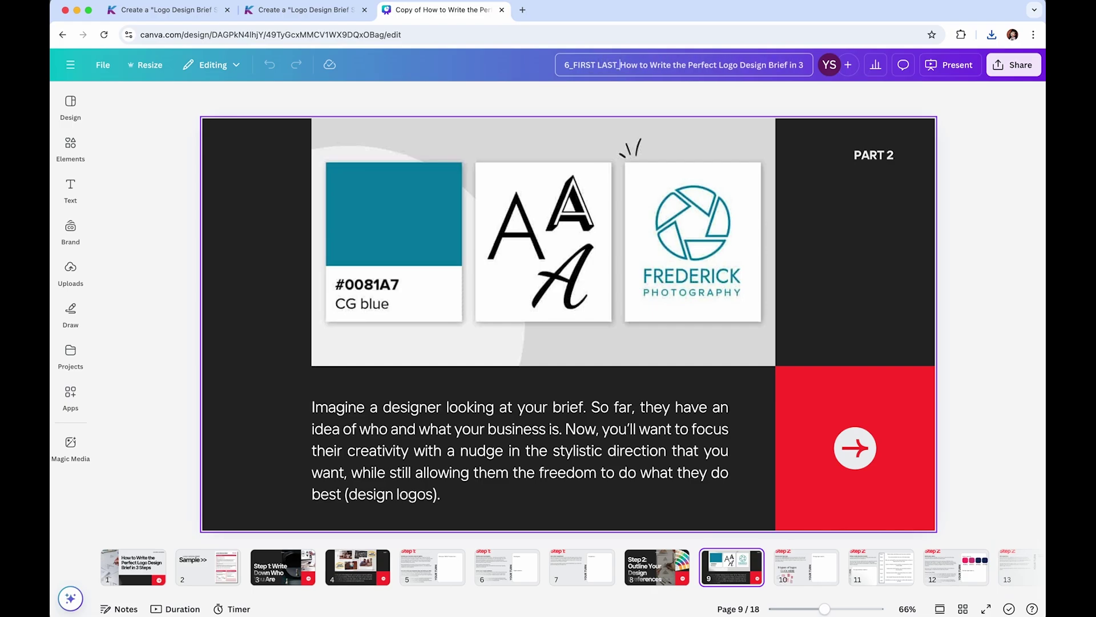
pyautogui.press('super+a')
pyautogui.press('Right')
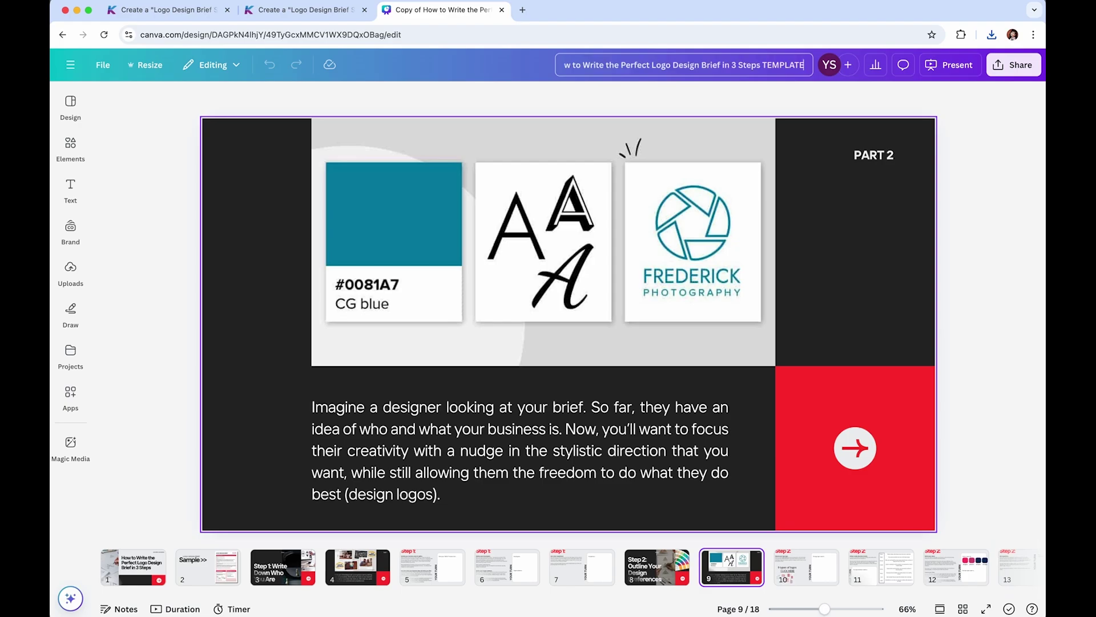
pyautogui.press('Left')
pyautogui.press('Left')
pyautogui.press('Left')
pyautogui.press('Left')
pyautogui.press('Left')
pyautogui.press('Left')
pyautogui.press('Left')
pyautogui.press('Left')
pyautogui.press('Left')
pyautogui.press('Left')
pyautogui.press('Left')
pyautogui.press('Left')
pyautogui.press('Left')
pyautogui.press('Left')
pyautogui.press('Left')
pyautogui.press('Left')
pyautogui.press('Left')
pyautogui.press('Left')
pyautogui.press('Left')
pyautogui.press('Left')
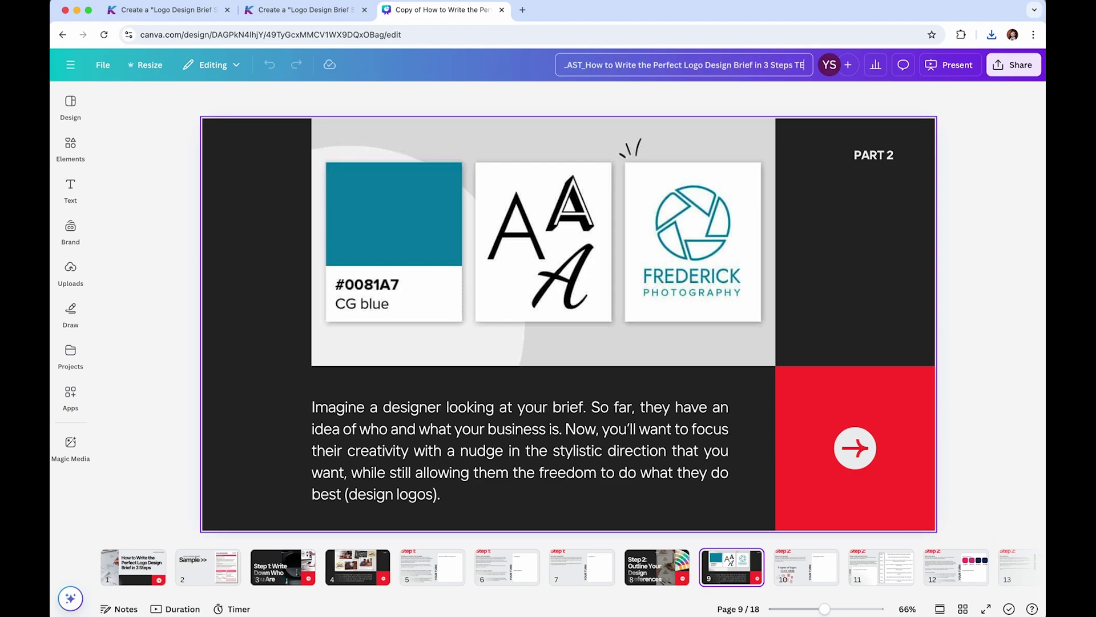
pyautogui.press('BackSpace')
pyautogui.press('BackSpace')
pyautogui.press('BackSpace')
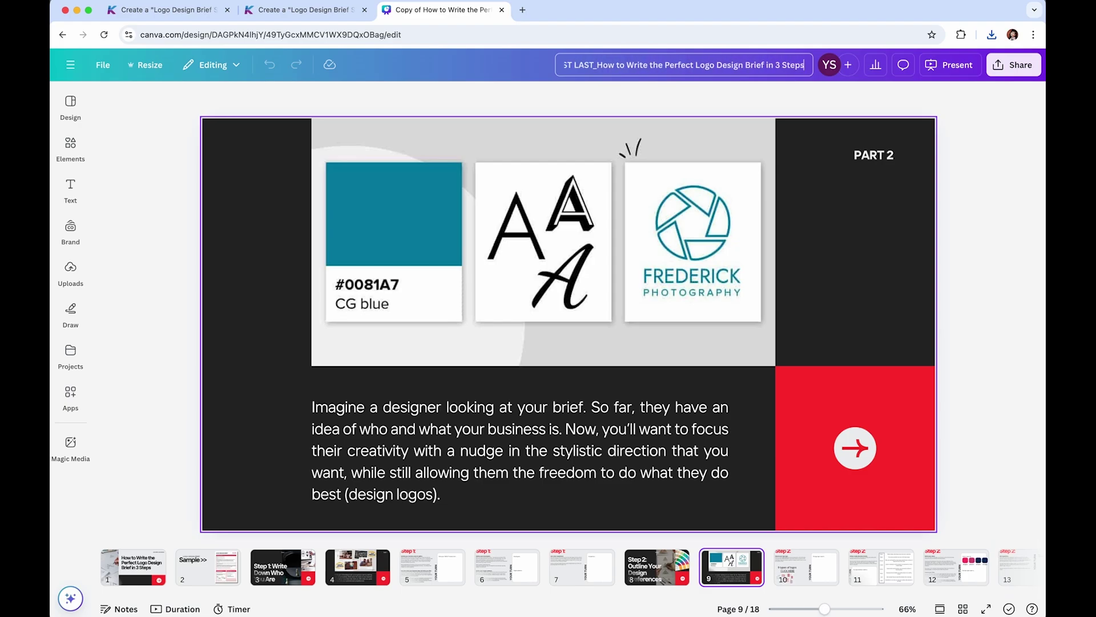
pyautogui.press('Return')
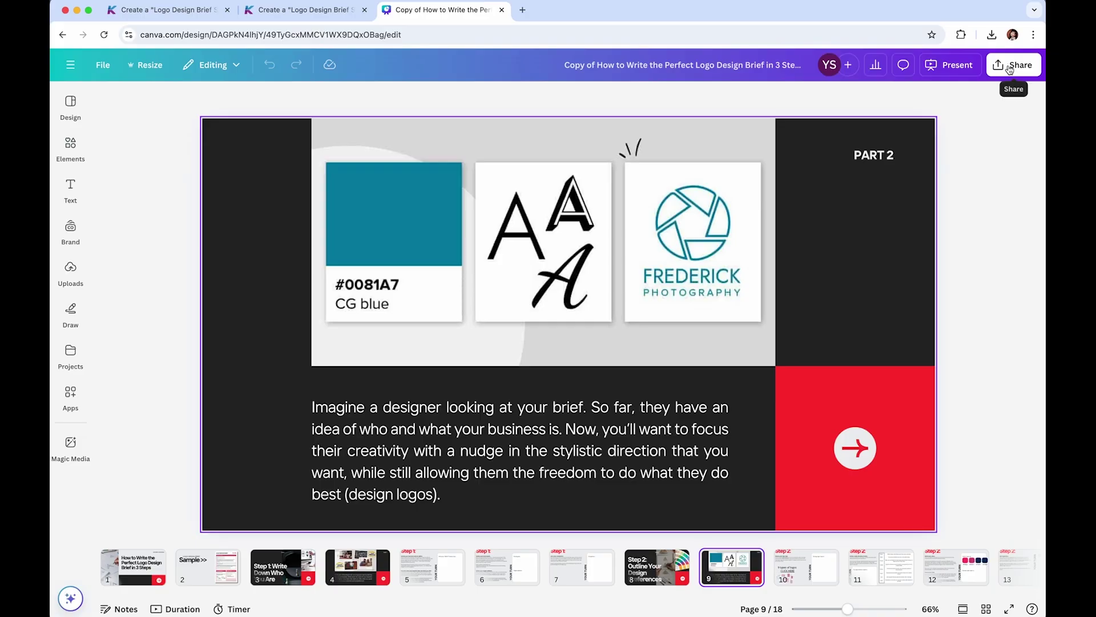
# - Download the design from Share as a PDF Standard file with All pages (18) selected
pyautogui.click(1009, 70)
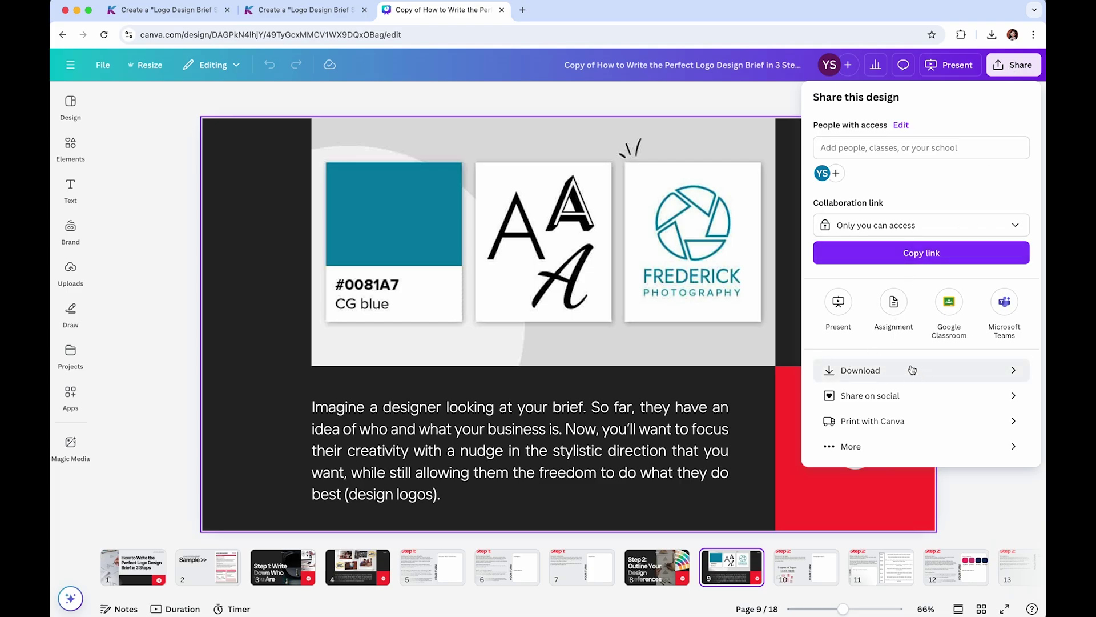
pyautogui.click(877, 378)
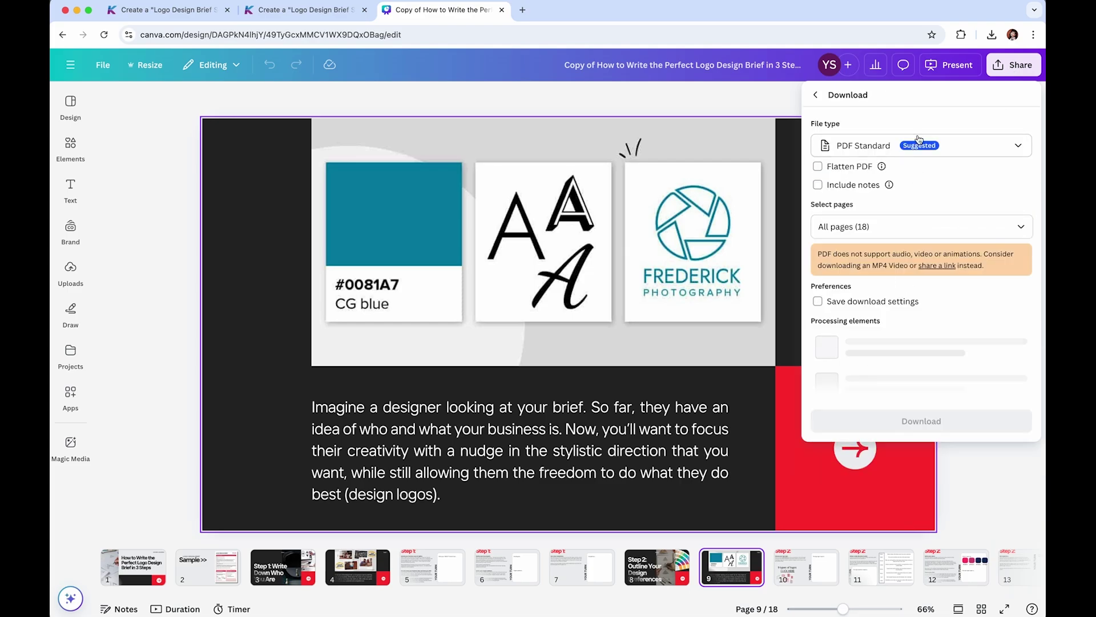
pyautogui.click(893, 145)
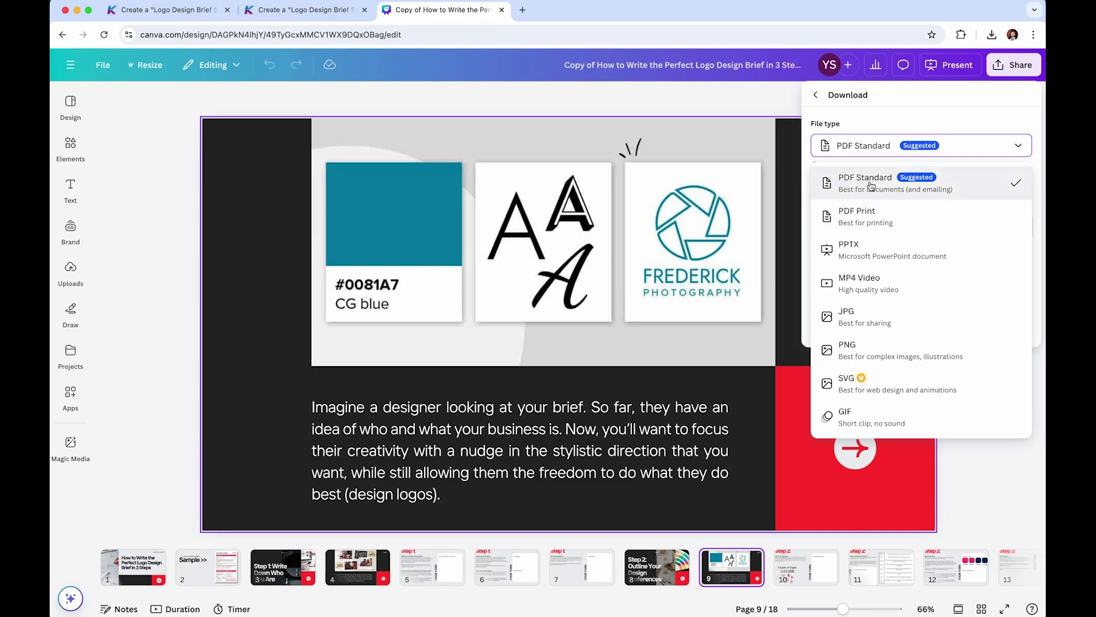
pyautogui.click(871, 186)
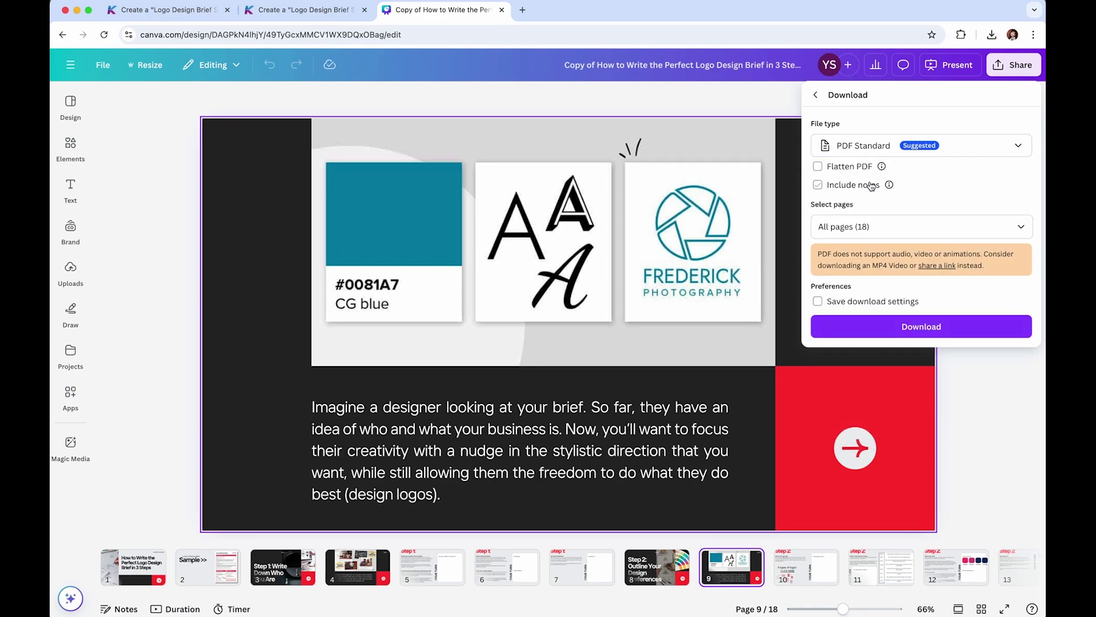
pyautogui.click(908, 227)
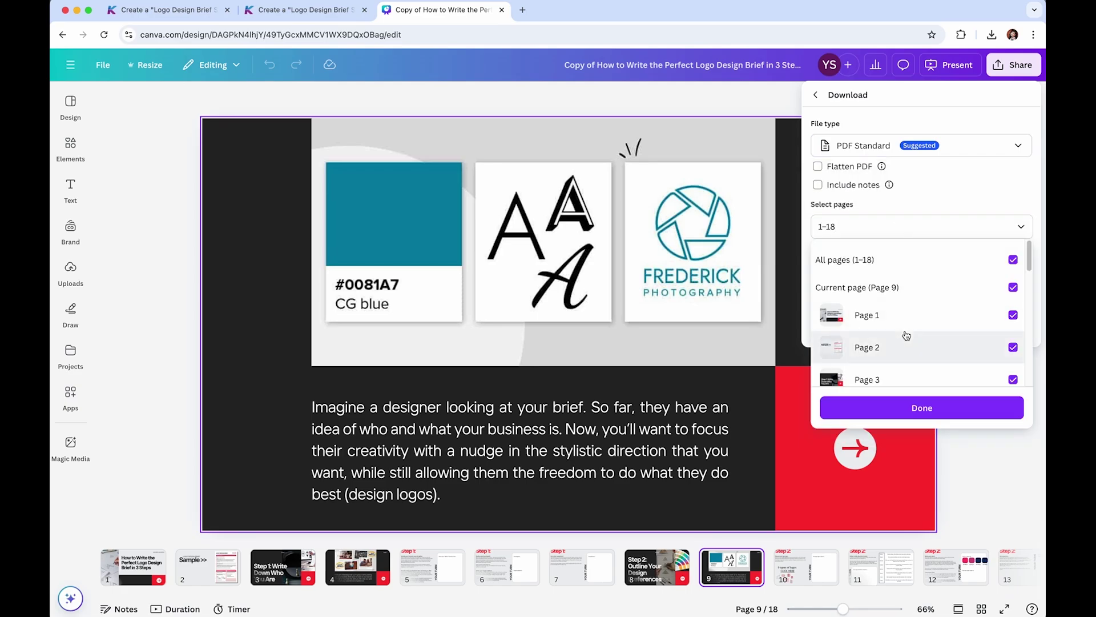
pyautogui.scroll(-10, 907, 335)
pyautogui.scroll(10, 906, 335)
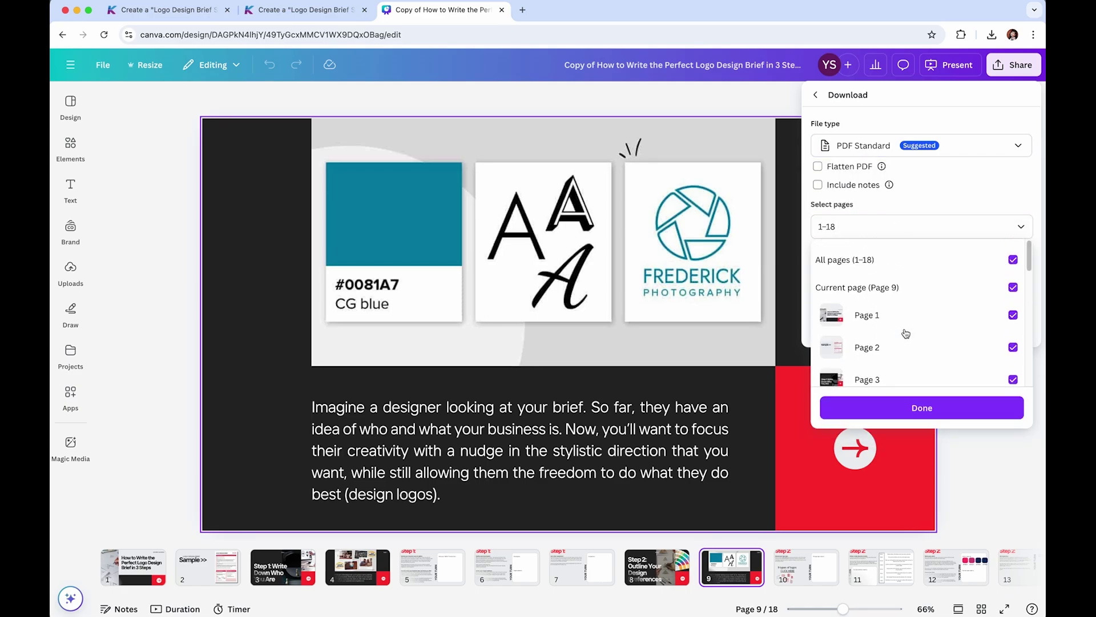
pyautogui.click(955, 193)
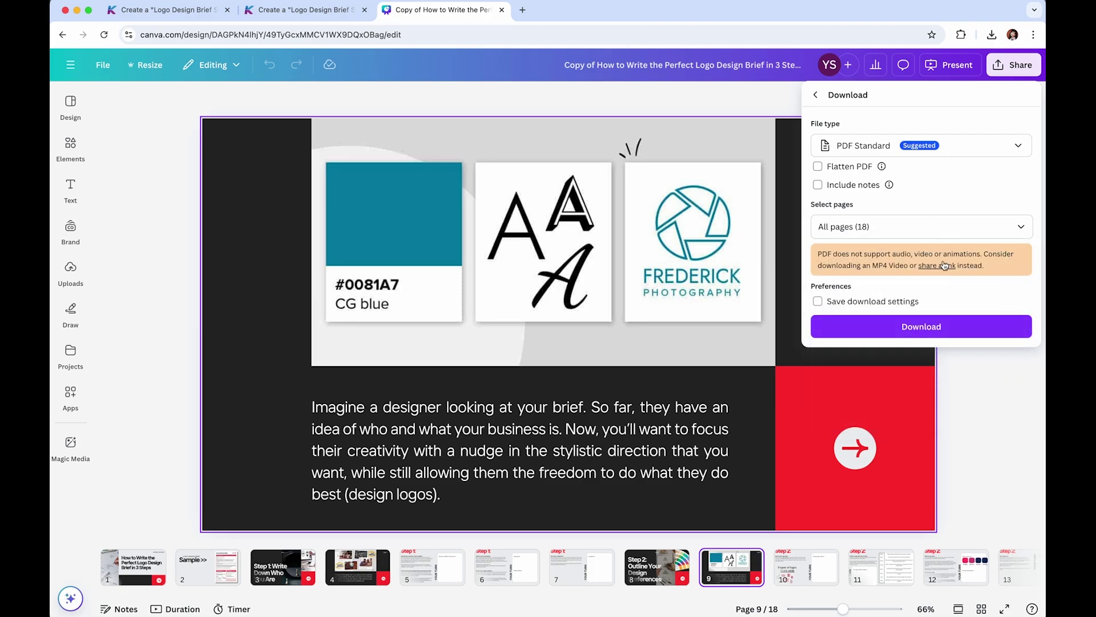
pyautogui.click(937, 330)
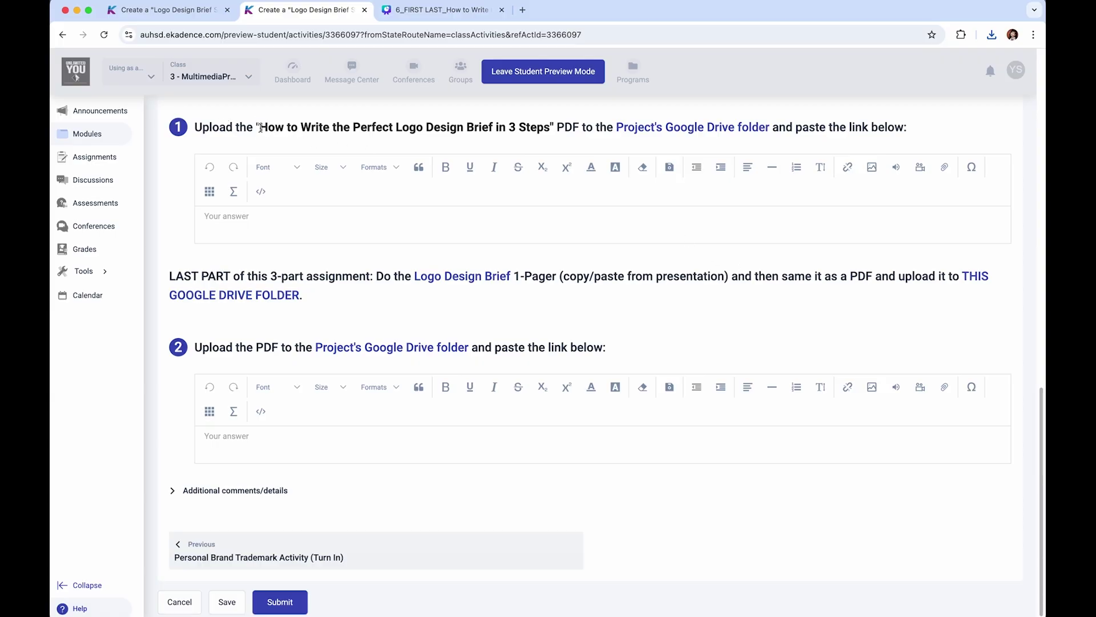
# - Back on the assignment page, select the presentation title in question 1
pyautogui.moveTo(259, 128); pyautogui.dragTo(551, 137)
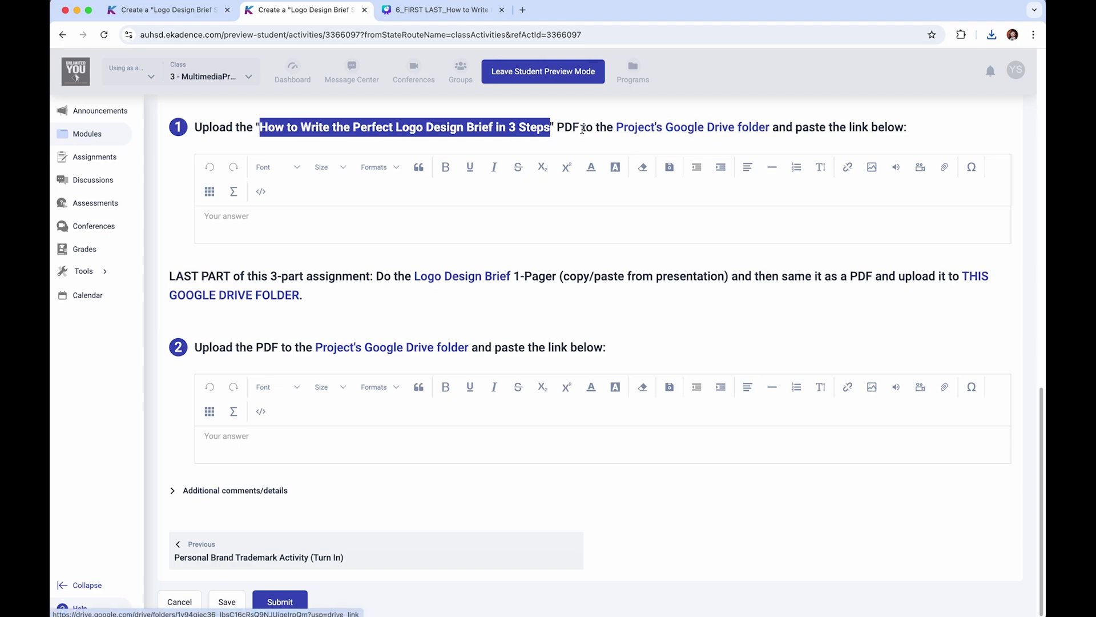
# - Open the Project's Google Drive folder link in a new tab, showing 2_LOGO RESEARCH
pyautogui.rightClick(691, 131)
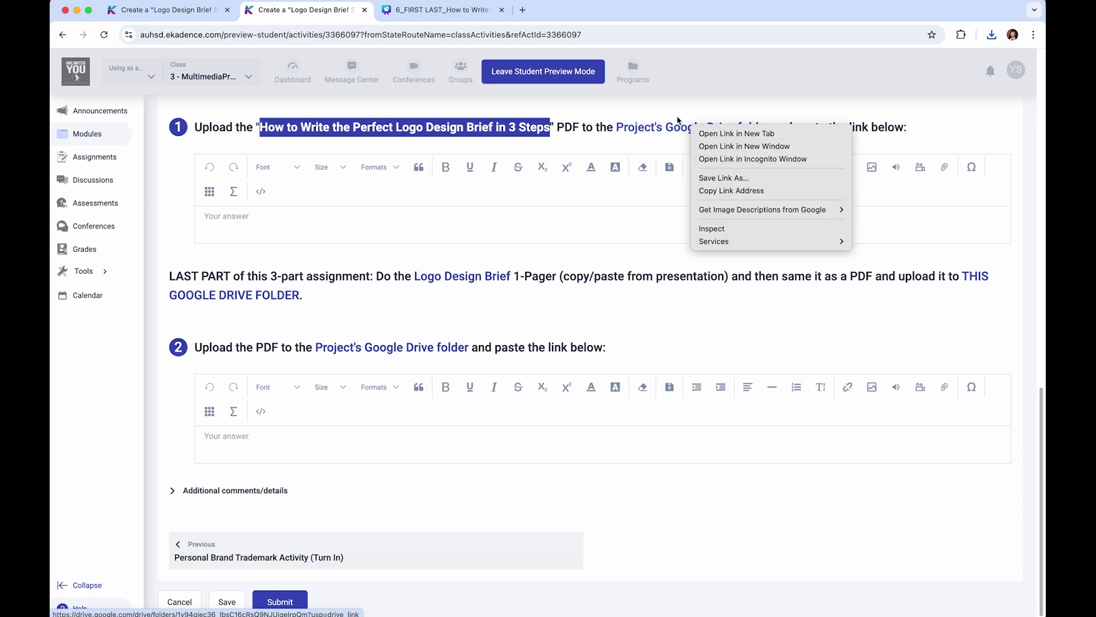
pyautogui.click(683, 109)
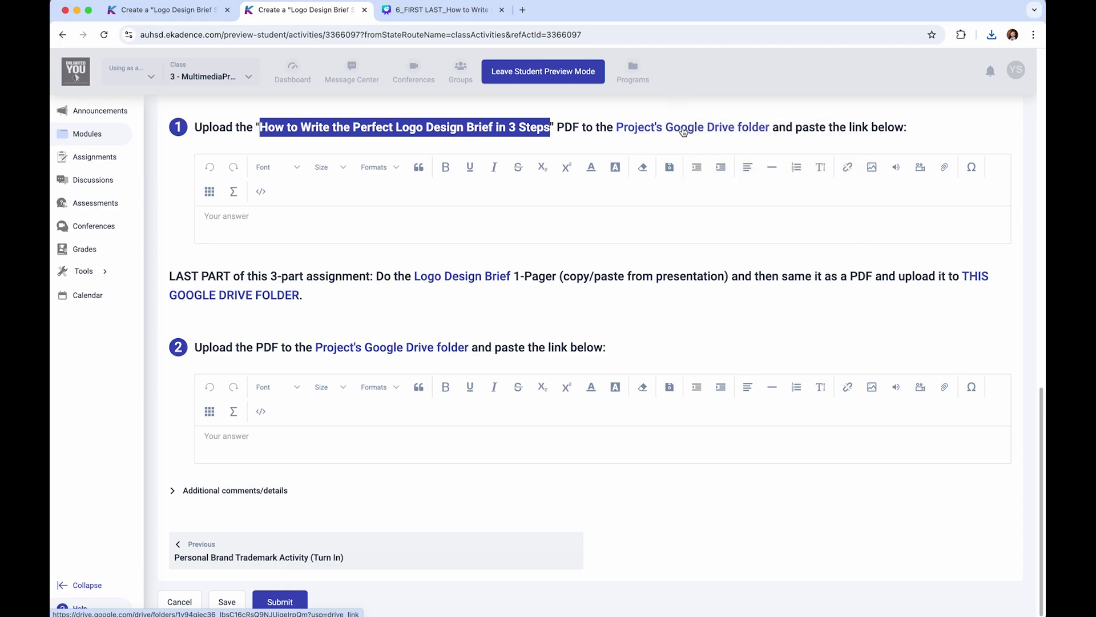
pyautogui.keyDown('super'); pyautogui.click(683, 130); pyautogui.keyUp('super')
pyautogui.click(576, 12)
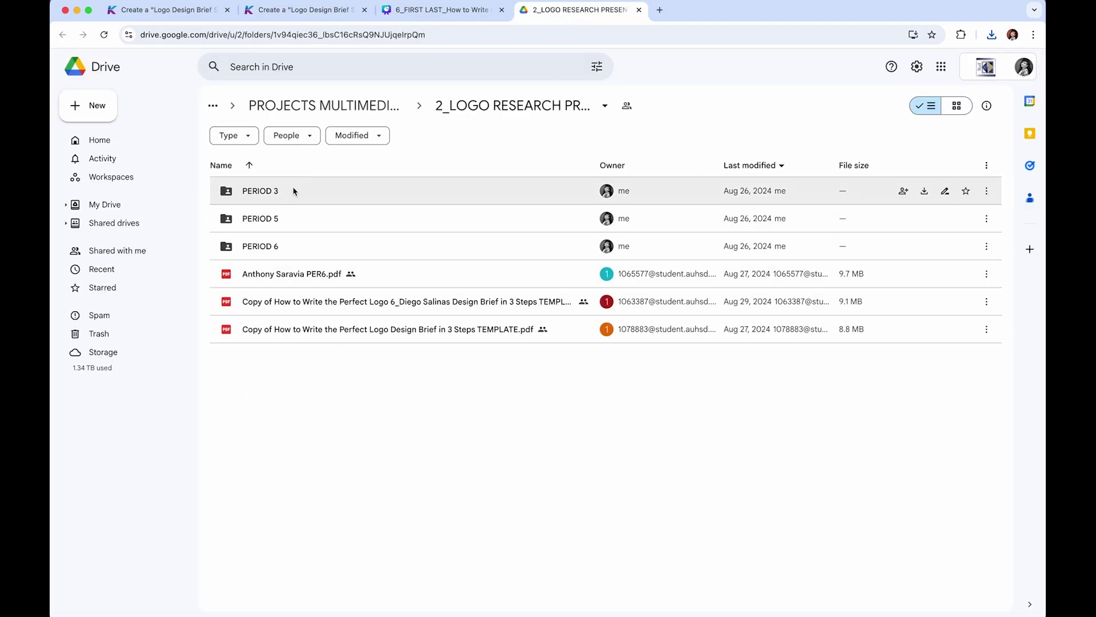
# - Open PERIOD 6 and drag the 6_FIRST LAST logo brief PDF from Downloads into it
pyautogui.doubleClick(276, 248)
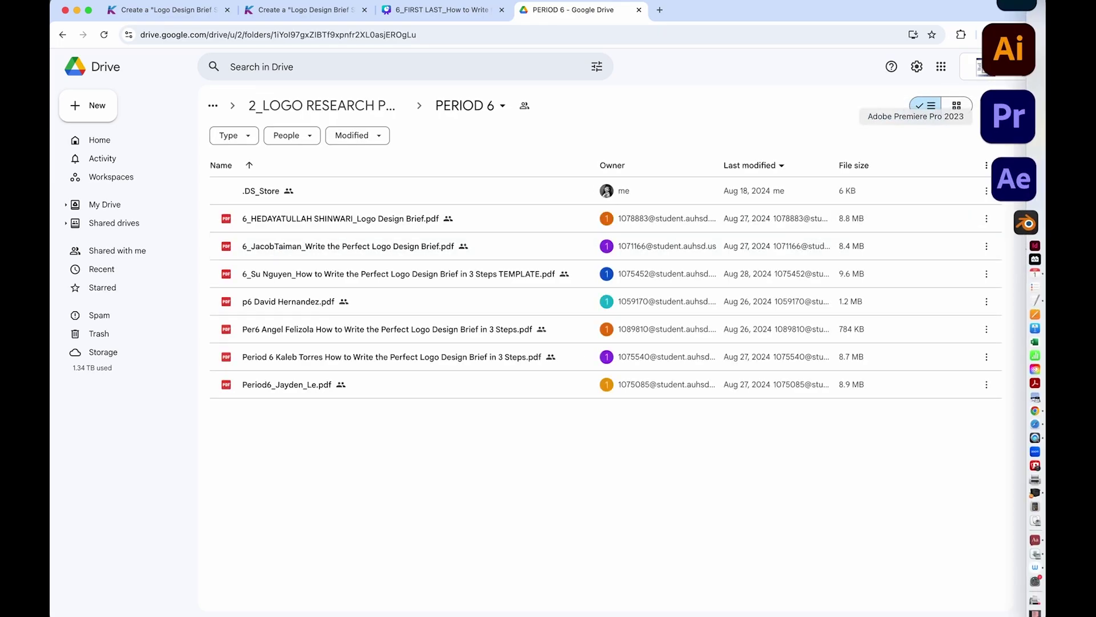
pyautogui.click(1011, 14)
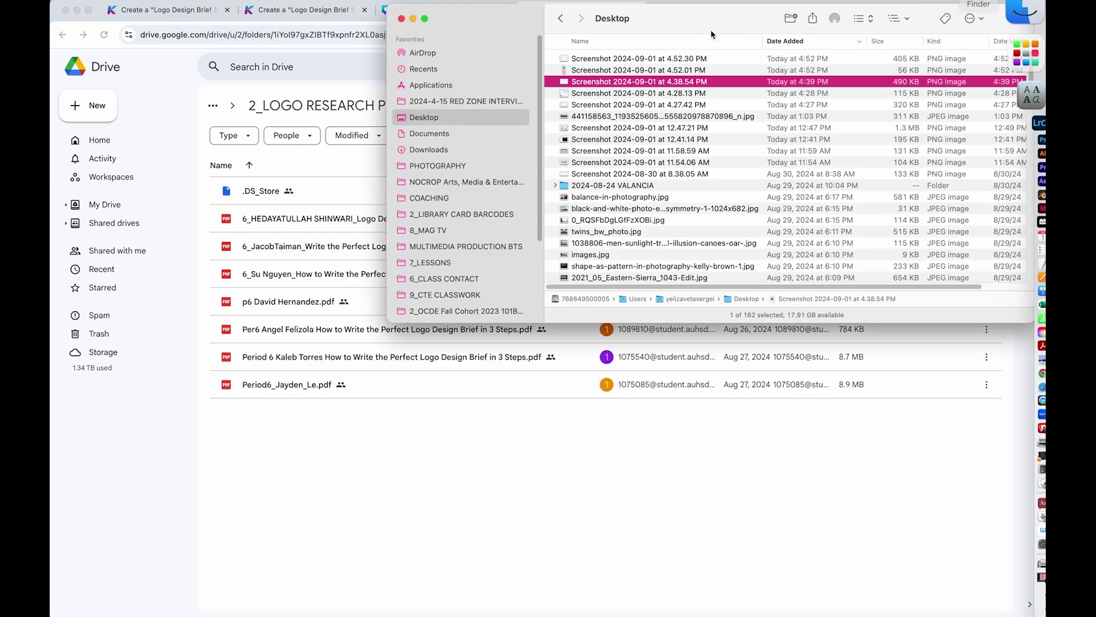
pyautogui.click(435, 151)
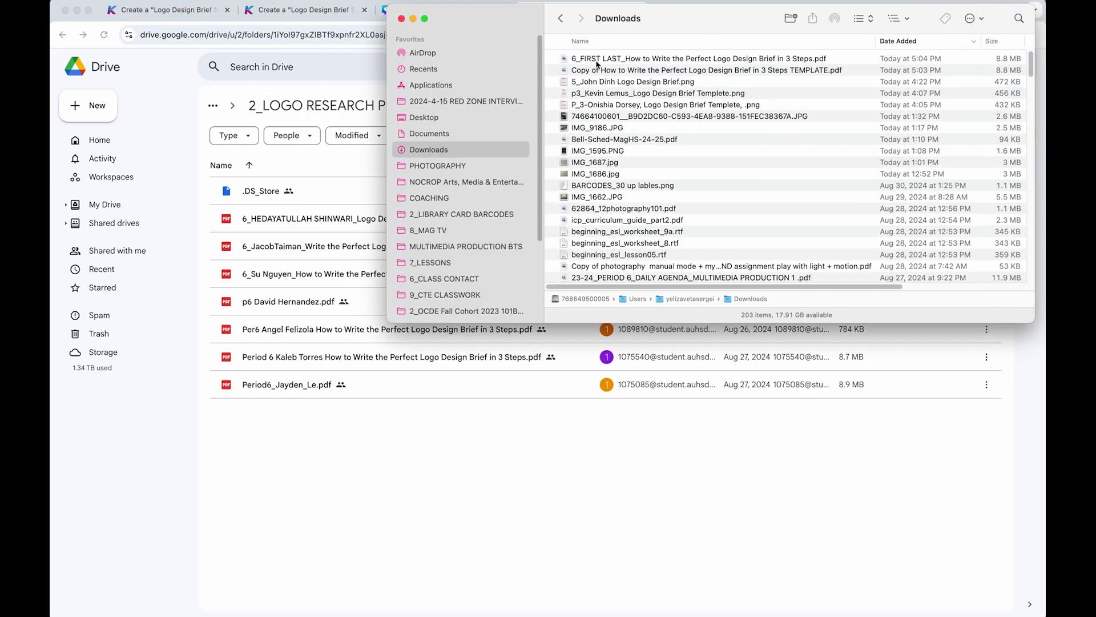
pyautogui.click(592, 59)
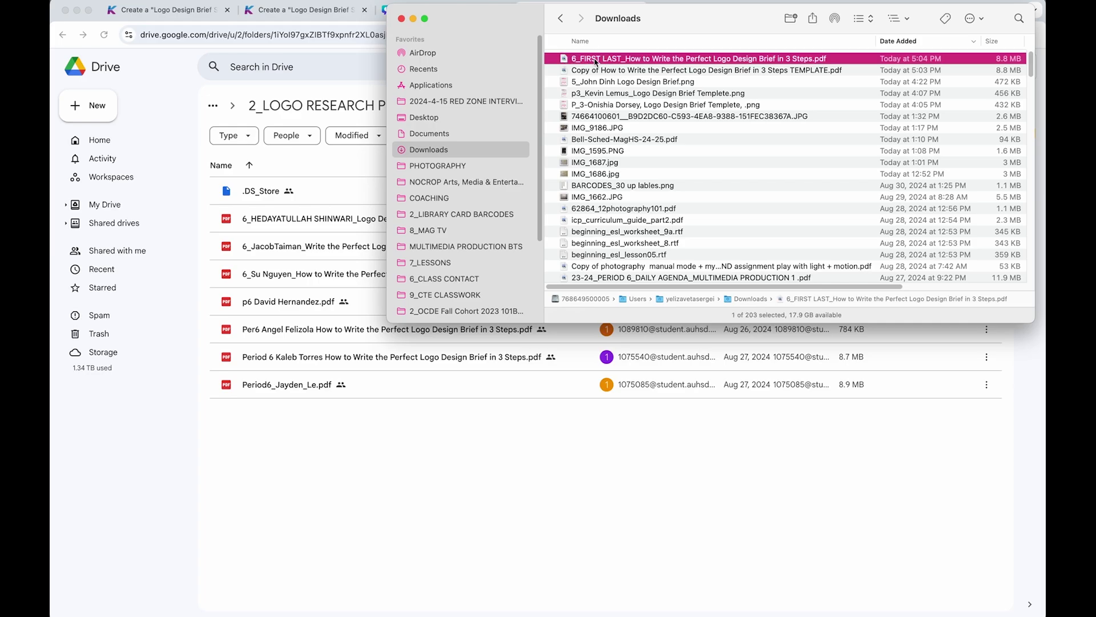
pyautogui.moveTo(596, 61); pyautogui.dragTo(381, 462)
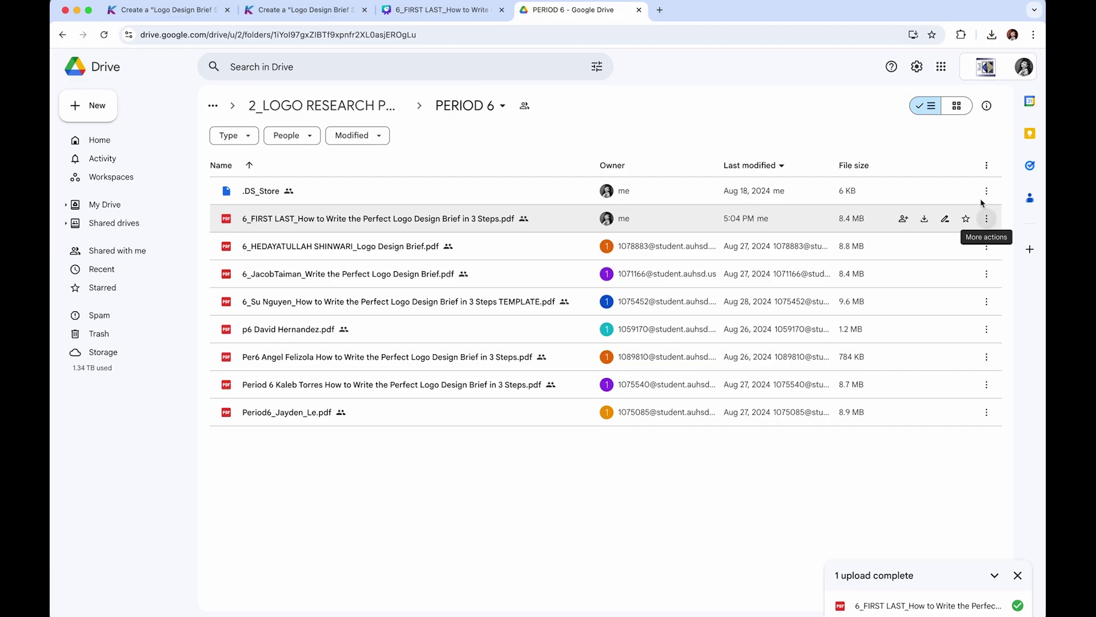
pyautogui.click(957, 106)
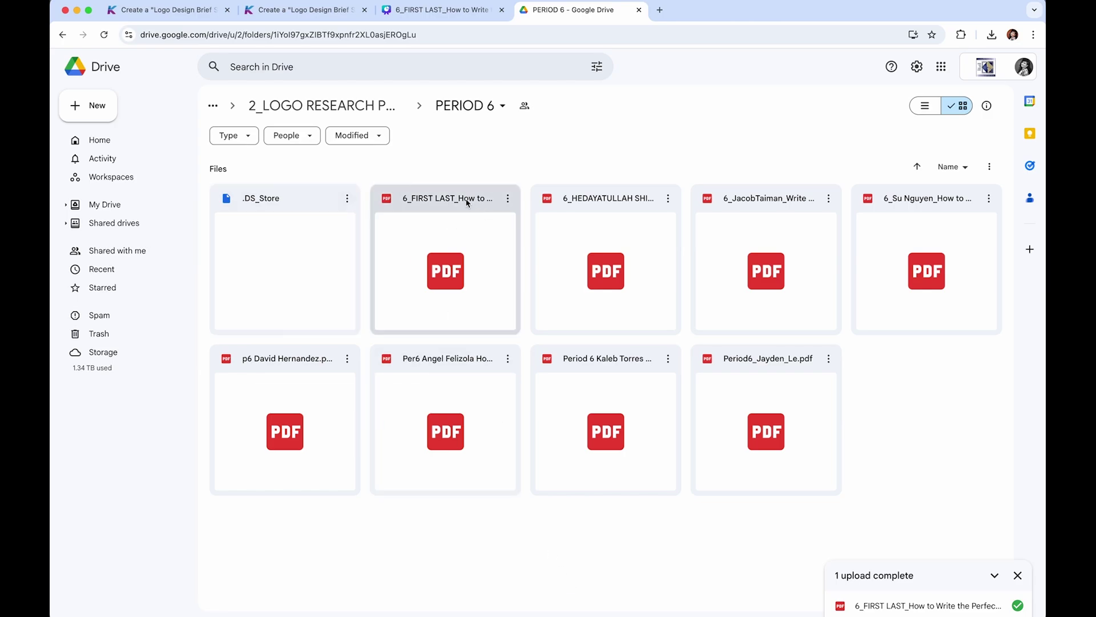
# - Copy the share link of the uploaded 6_FIRST LAST PDF and return to the assignment
pyautogui.click(506, 199)
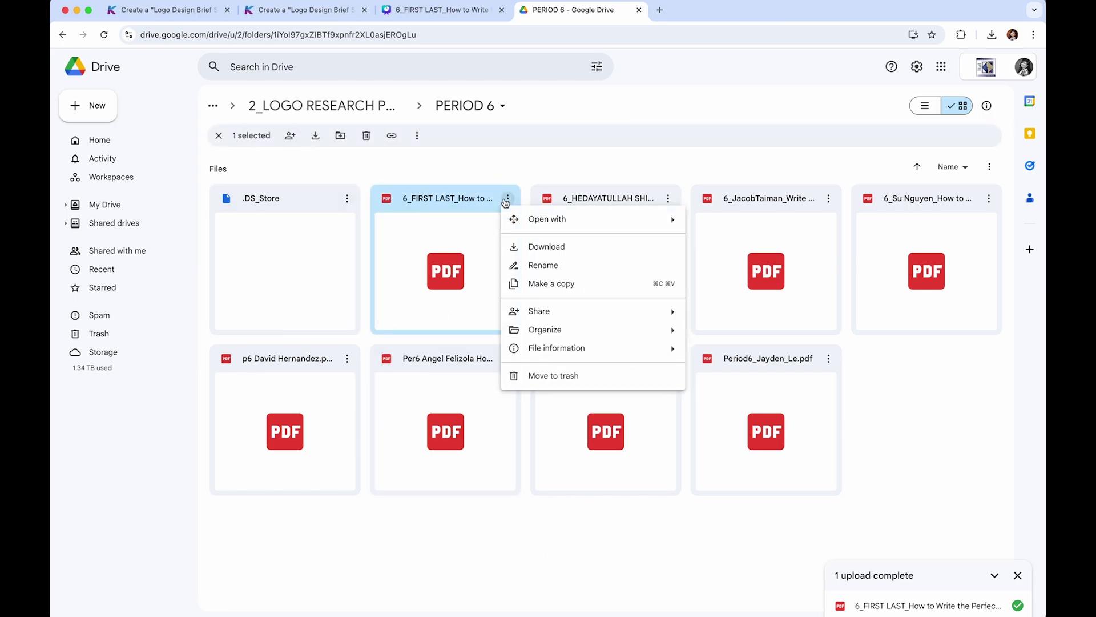
pyautogui.moveTo(559, 312)
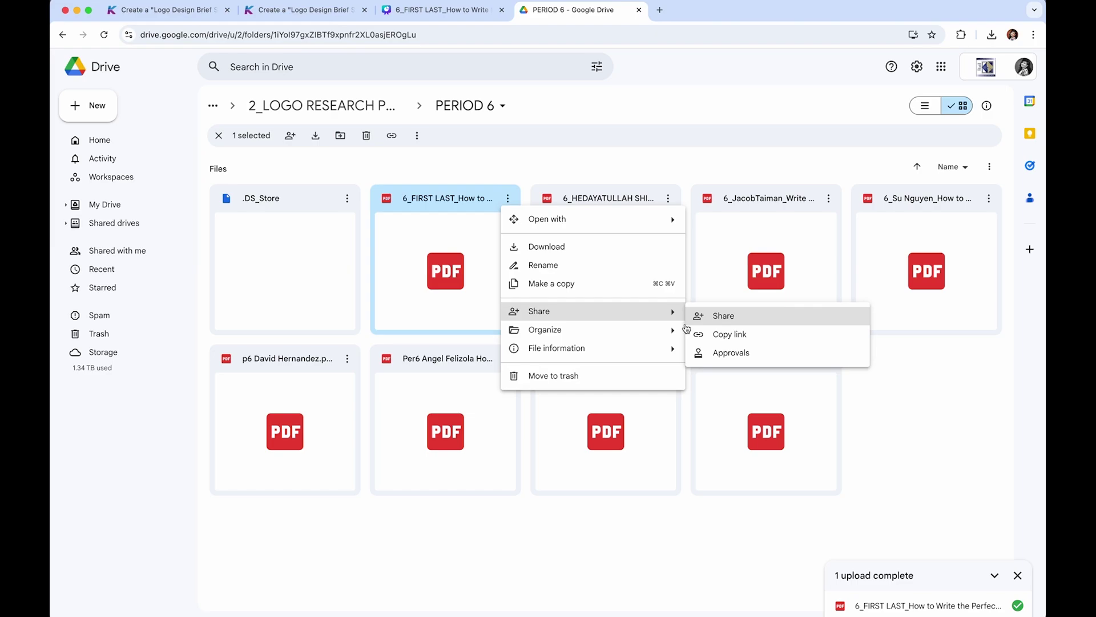
pyautogui.moveTo(732, 322); pyautogui.dragTo(736, 336)
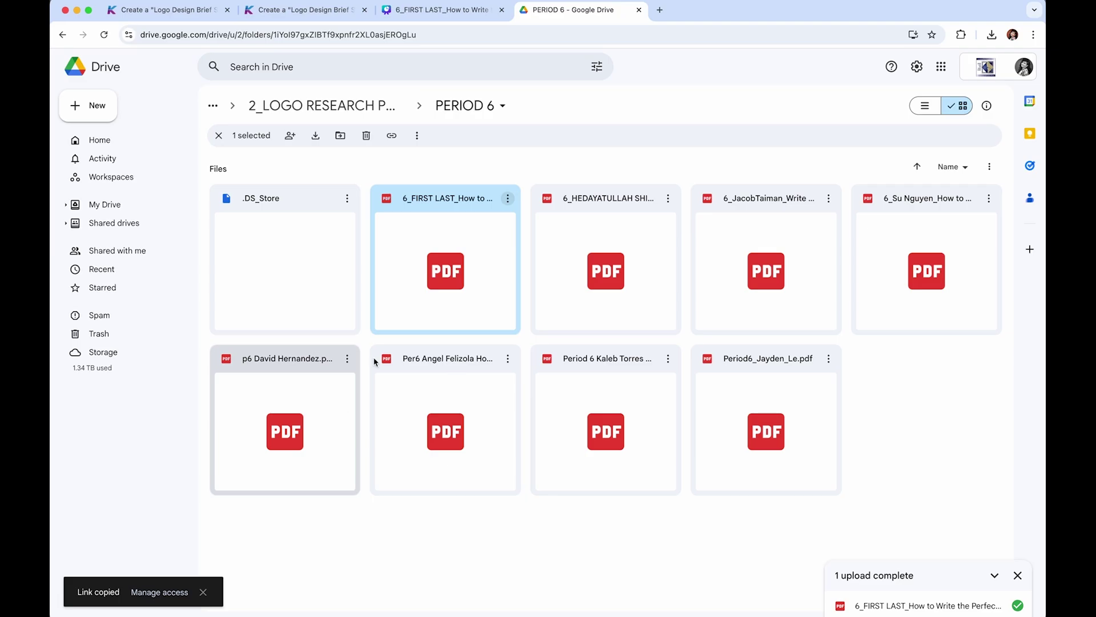
pyautogui.click(301, 12)
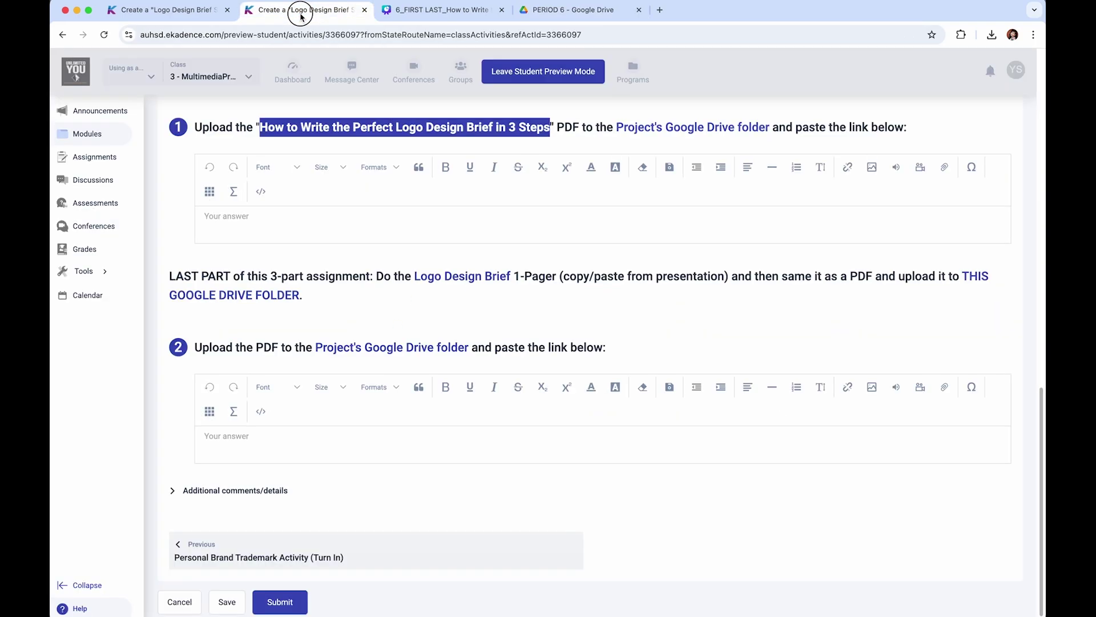
# - Paste the Drive link into the first answer box and scroll to its embedded preview
pyautogui.click(286, 223)
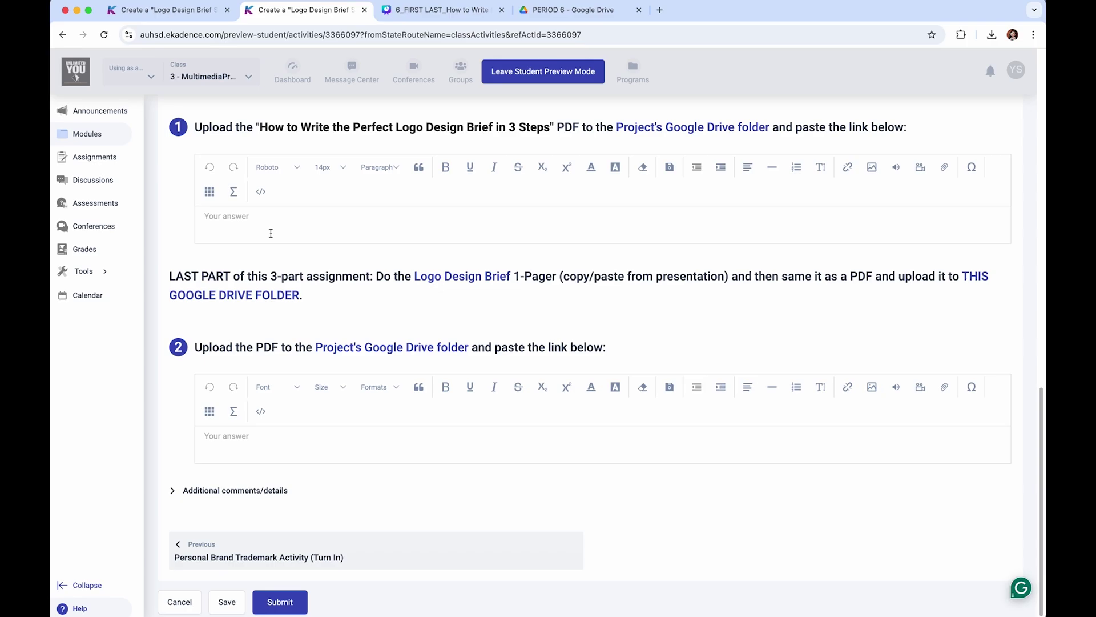
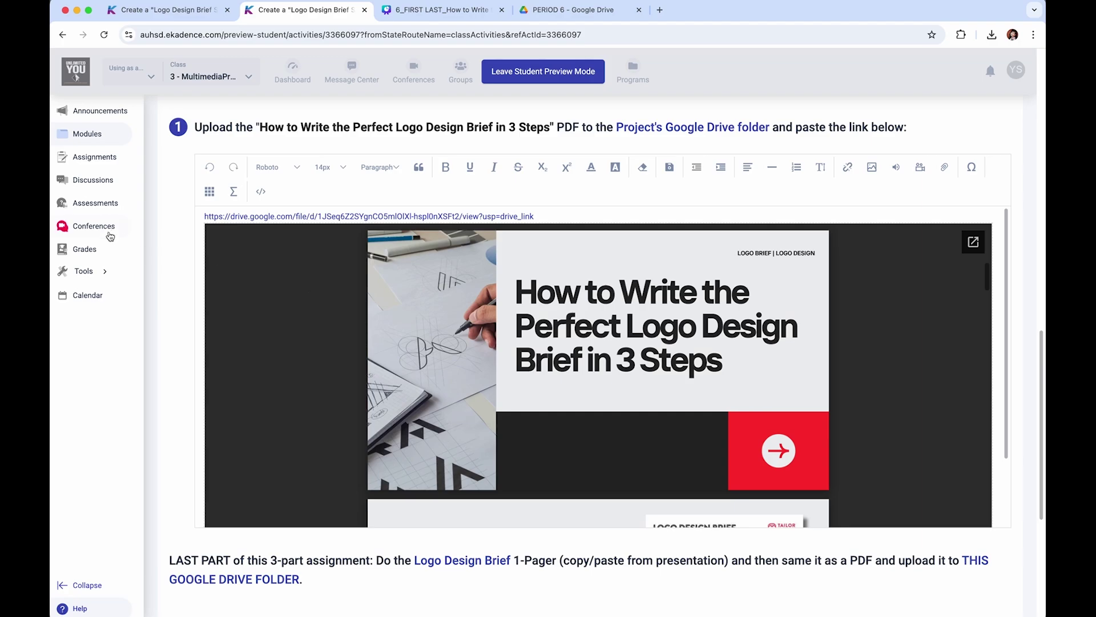
pyautogui.scroll(-1, 174, 239)
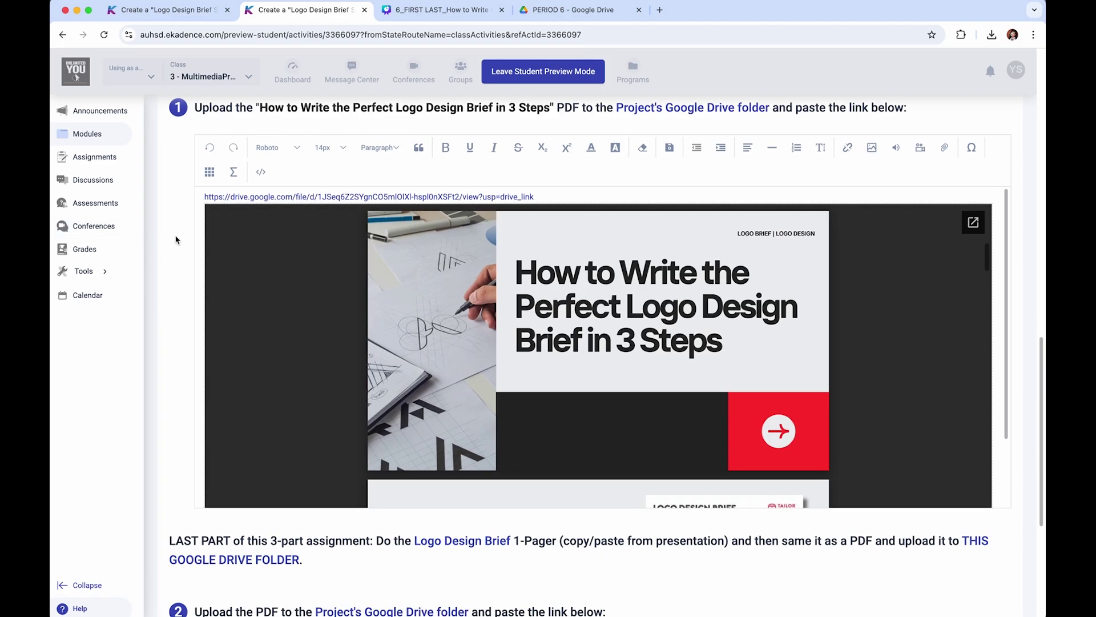
pyautogui.scroll(-5, 176, 240)
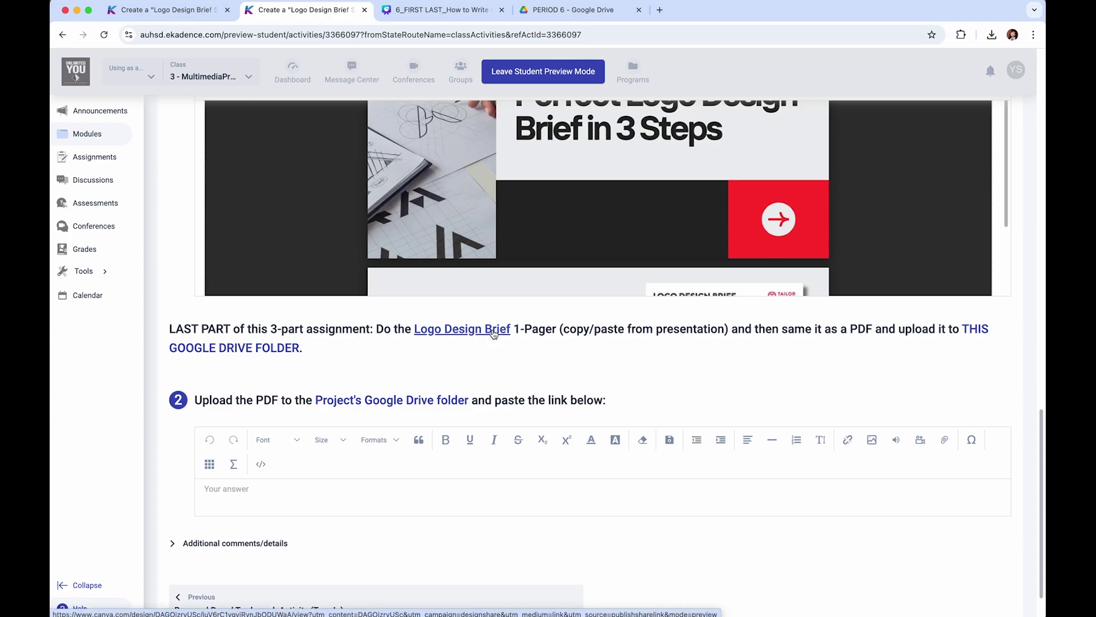
# - Open the Logo Design Brief link in a new tab and start a design from the template
pyautogui.rightClick(494, 334)
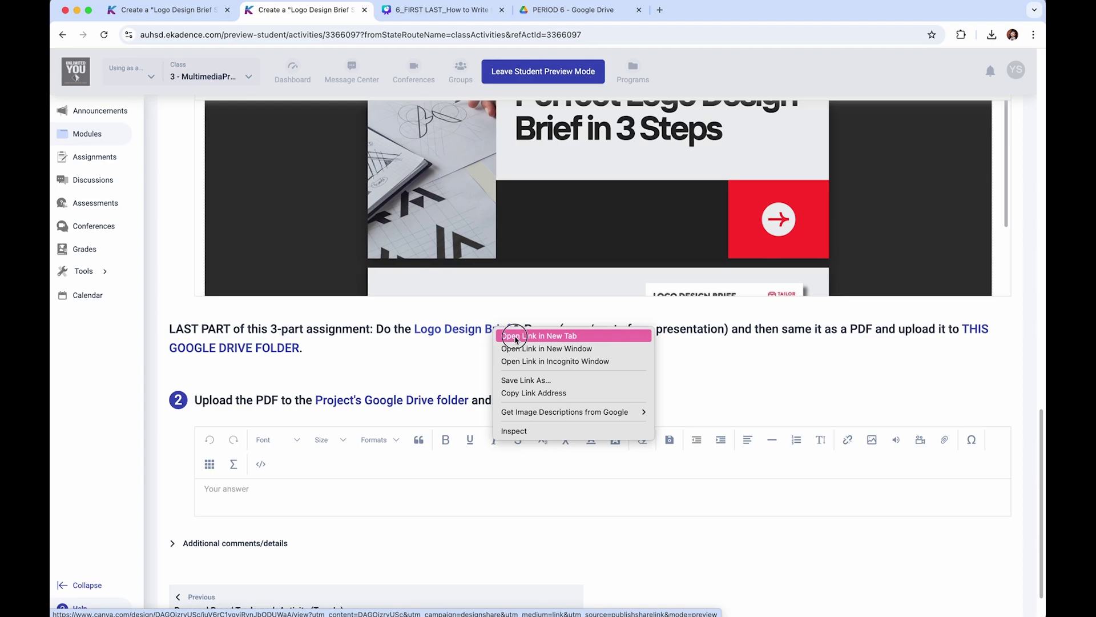
pyautogui.click(514, 333)
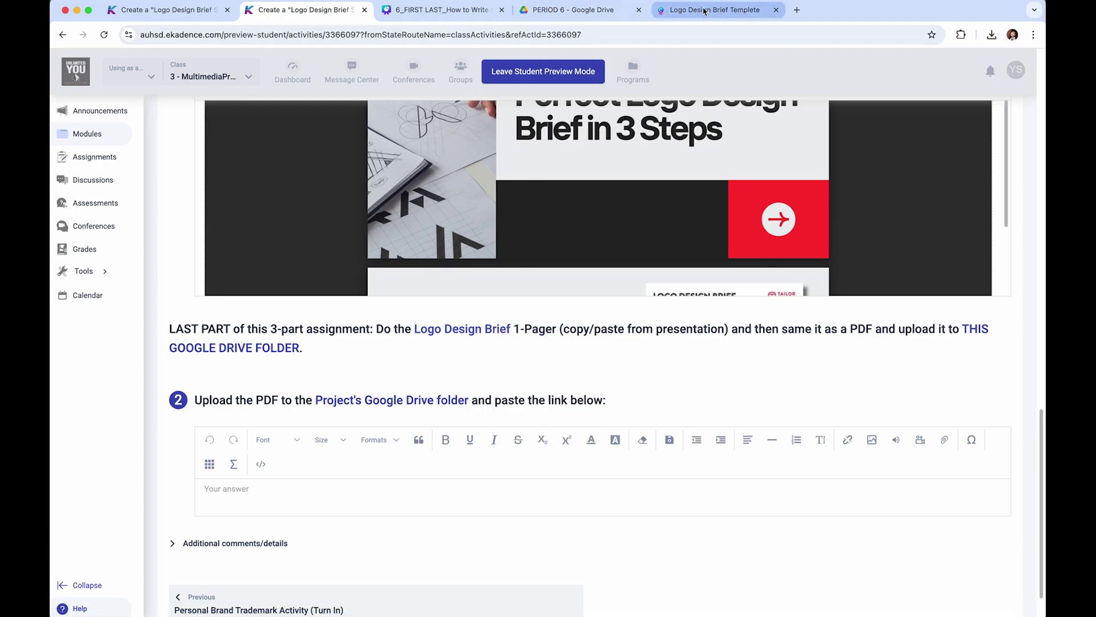
pyautogui.click(659, 11)
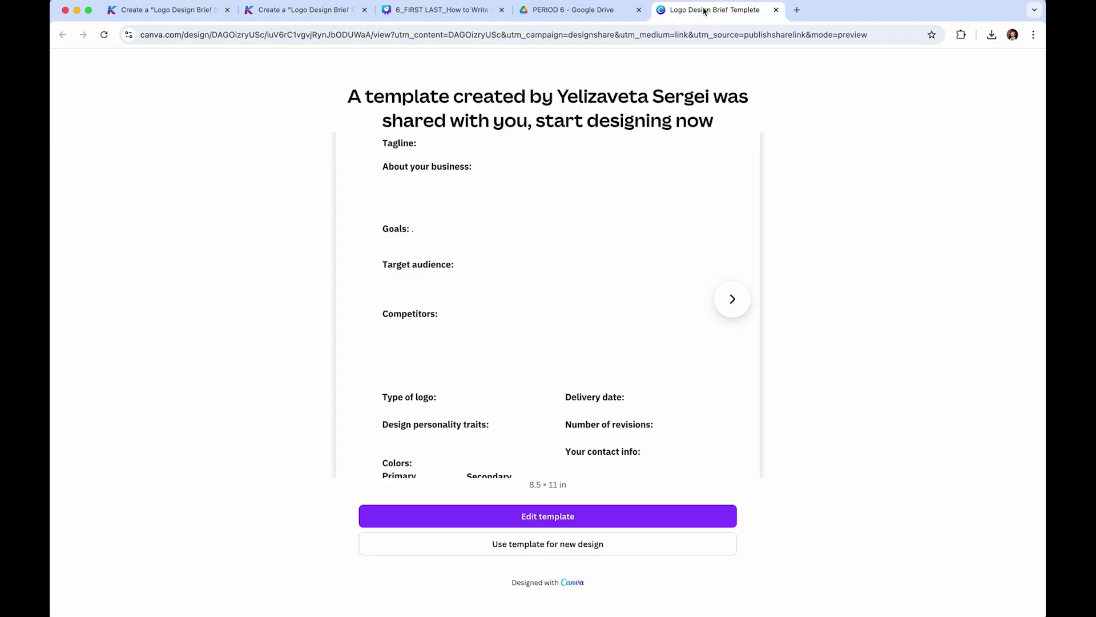
pyautogui.click(567, 549)
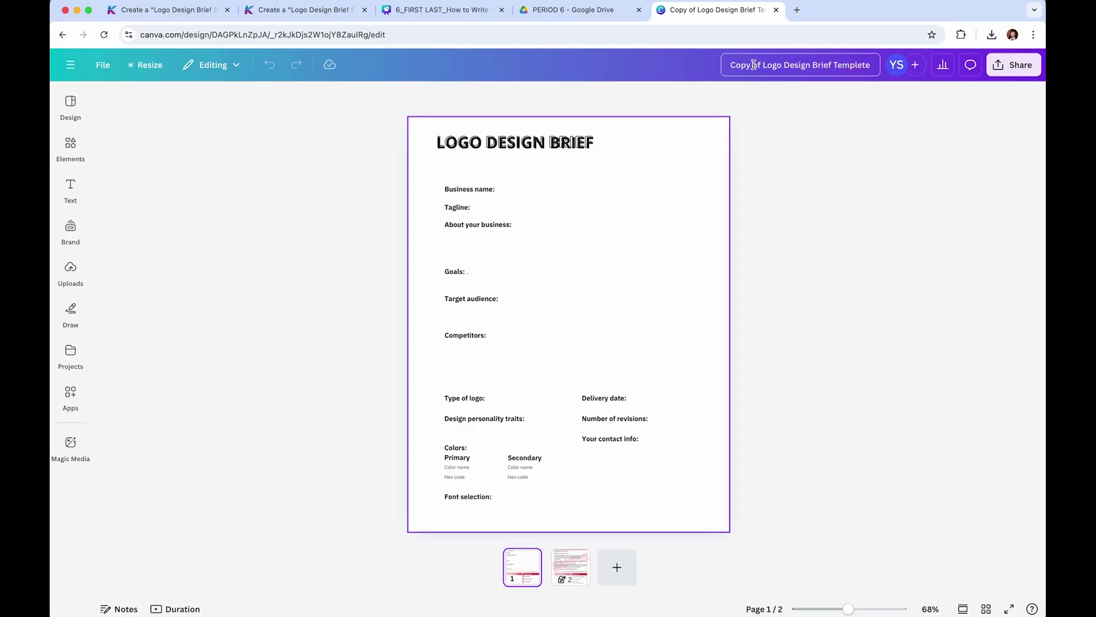
# - Rename the new design to '6_FIRAST NAME_Logo Design Brief'
pyautogui.moveTo(762, 66); pyautogui.dragTo(712, 64)
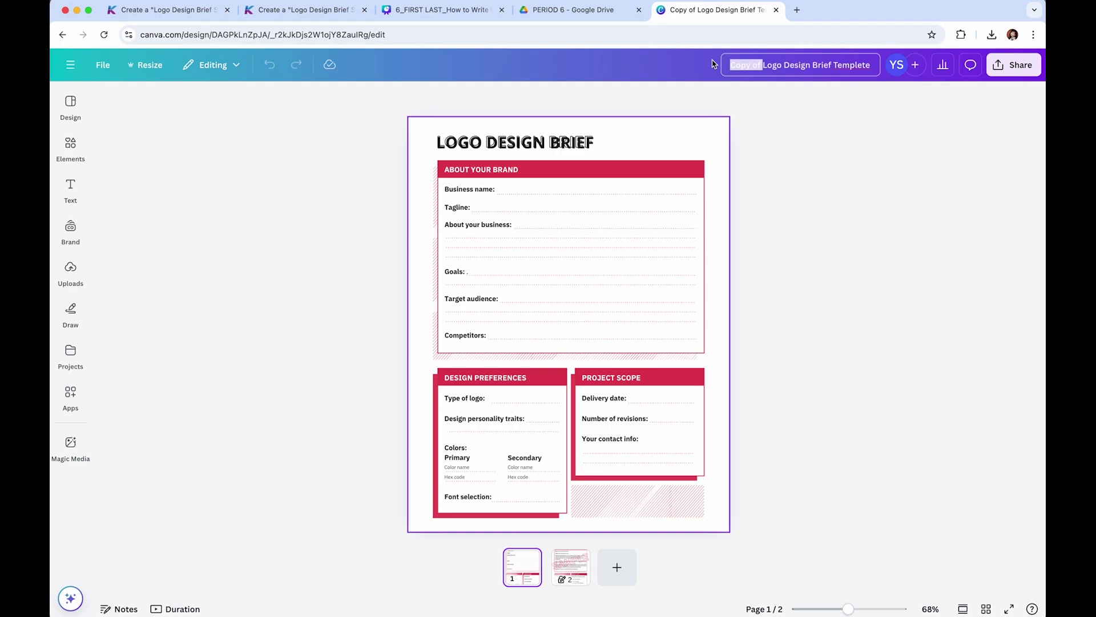
pyautogui.press('BackSpace')
pyautogui.write('6_FIRAST NAME')
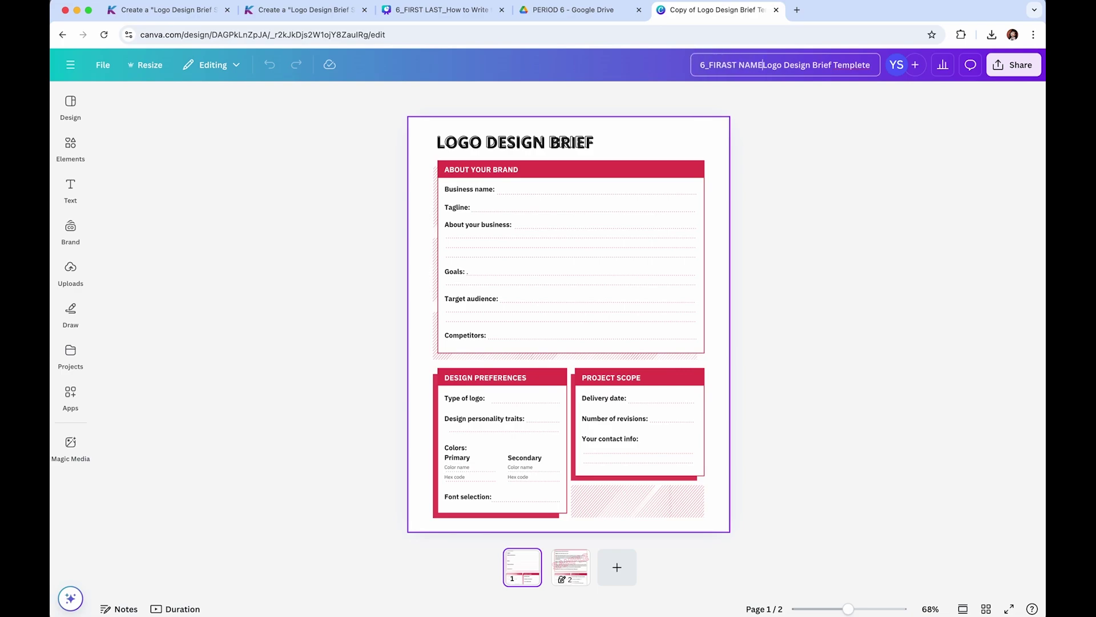
pyautogui.write('_')
pyautogui.press('BackSpace')
pyautogui.press('BackSpace')
pyautogui.press('BackSpace')
pyautogui.press('BackSpace')
pyautogui.press('BackSpace')
pyautogui.press('BackSpace')
pyautogui.press('BackSpace')
pyautogui.press('BackSpace')
pyautogui.press('BackSpace')
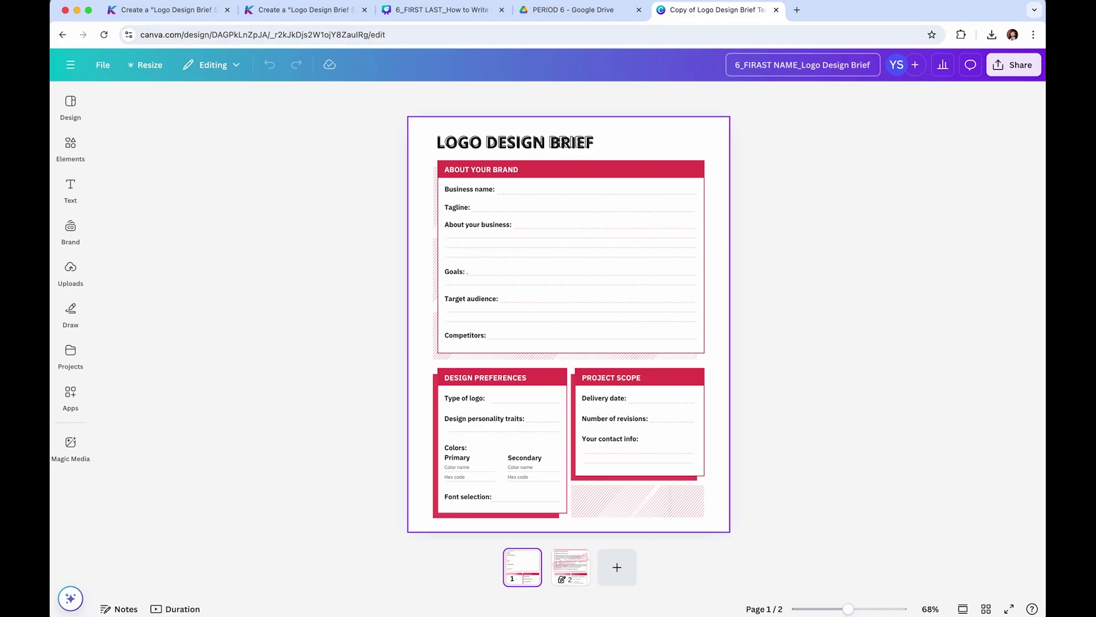
pyautogui.click(867, 251)
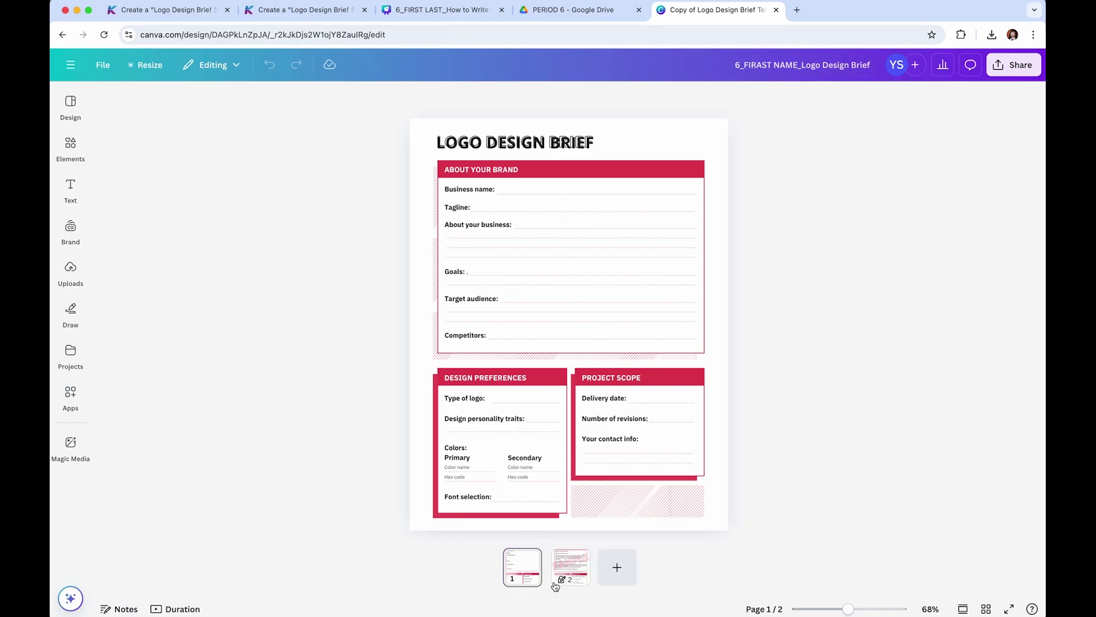
# - Hide the filled-in sample page 2 of the Logo Design Brief and bring up the Share panel
pyautogui.click(571, 571)
pyautogui.click(576, 557)
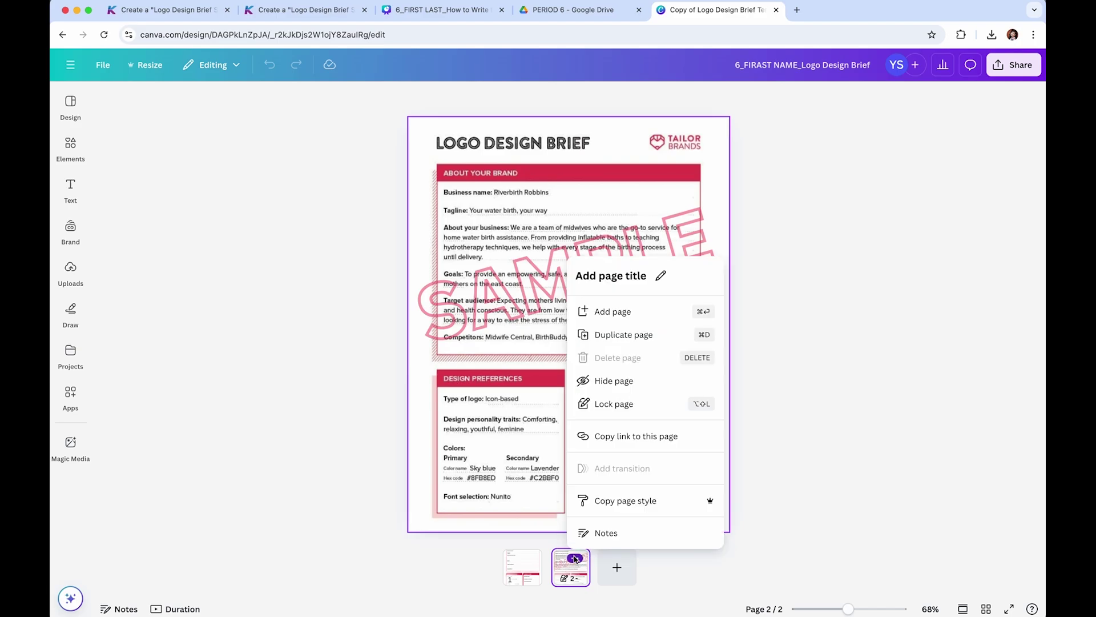
pyautogui.click(610, 379)
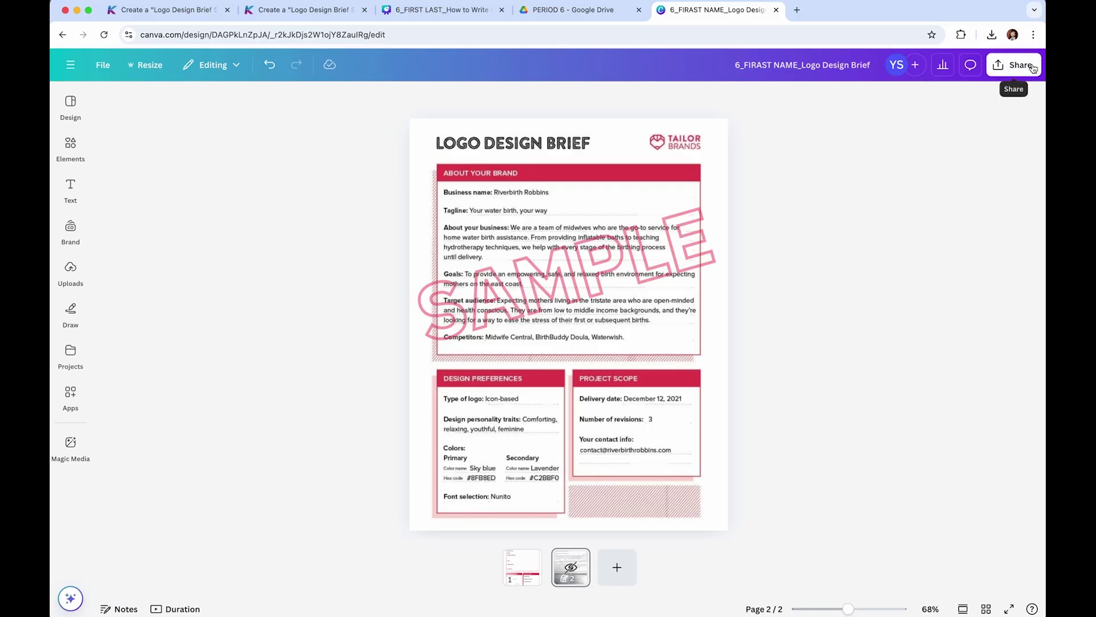
pyautogui.click(1013, 65)
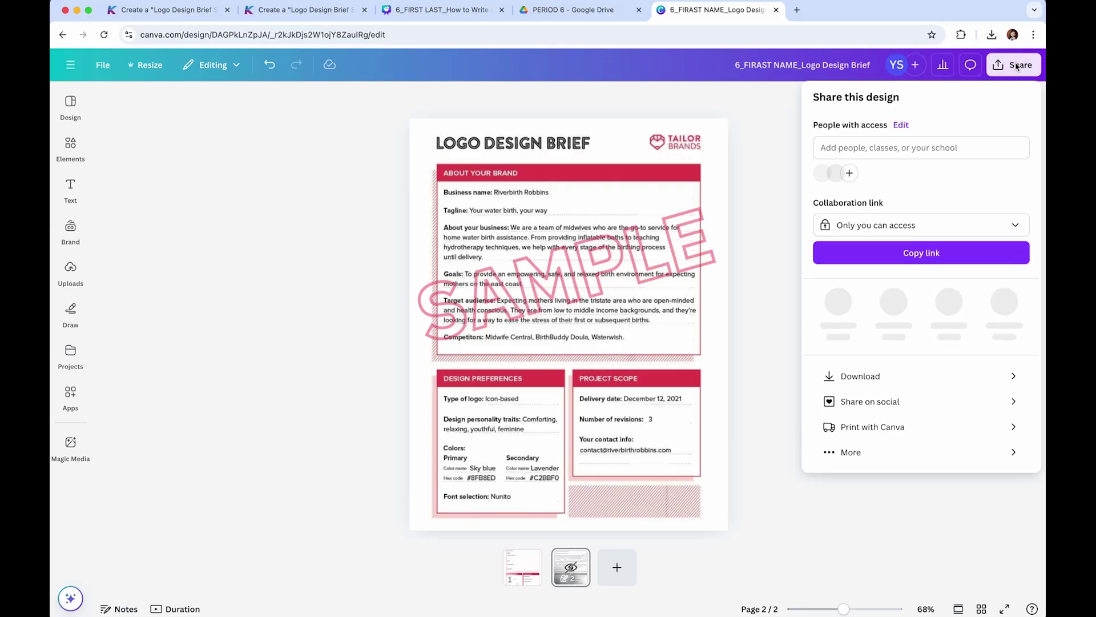
# - Download only page 1 of the Logo Design Brief as a PDF Standard file, then return to eKadence
pyautogui.click(889, 371)
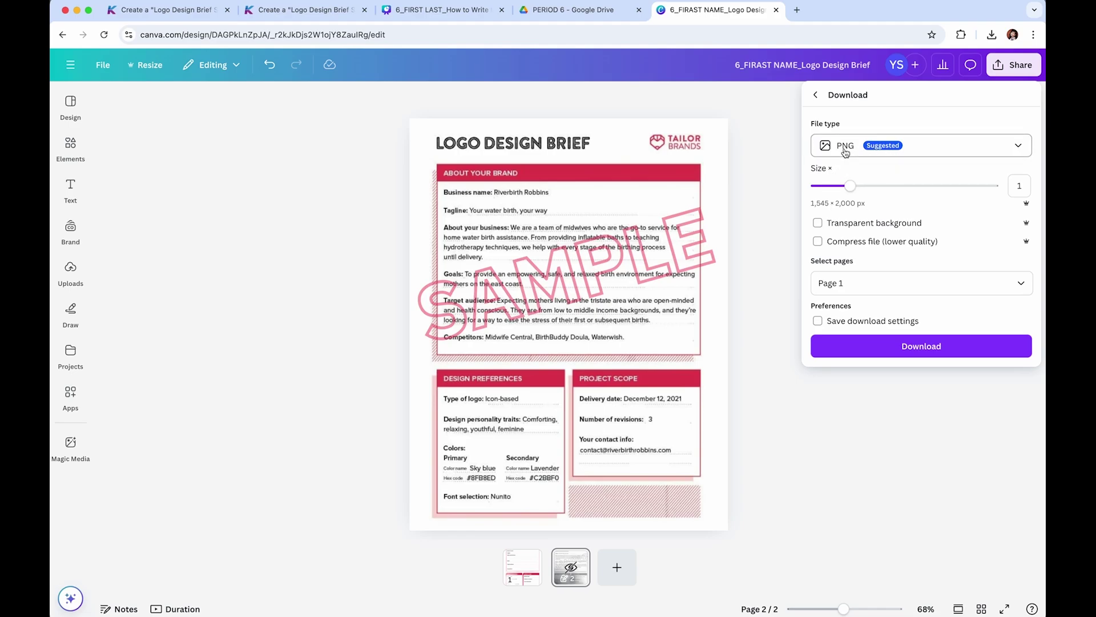
pyautogui.click(846, 149)
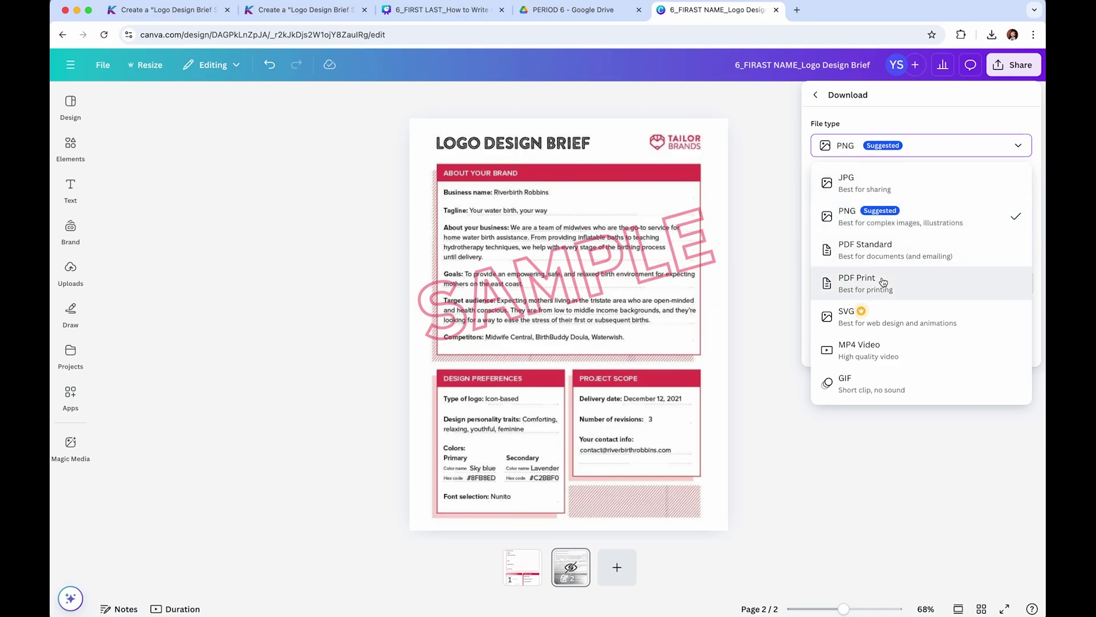
pyautogui.click(879, 250)
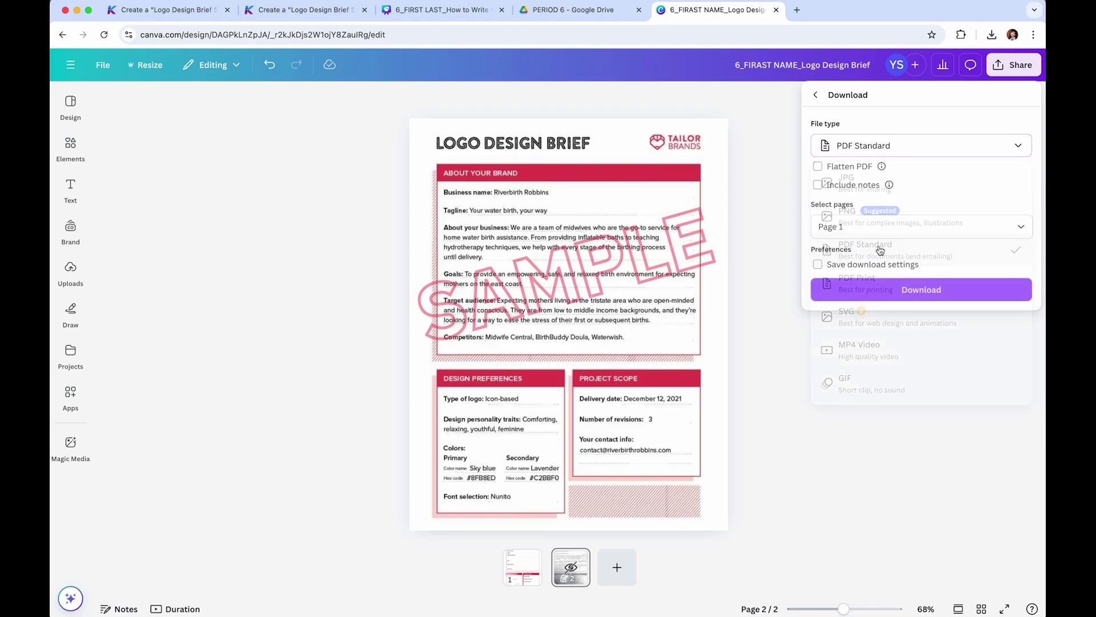
pyautogui.click(1021, 226)
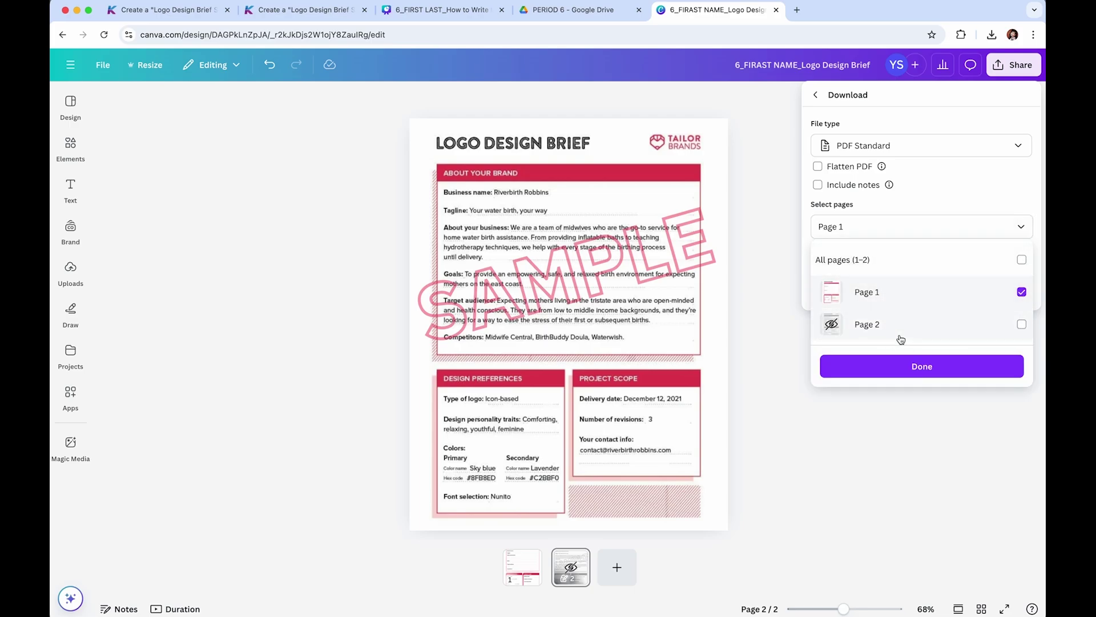
pyautogui.click(937, 369)
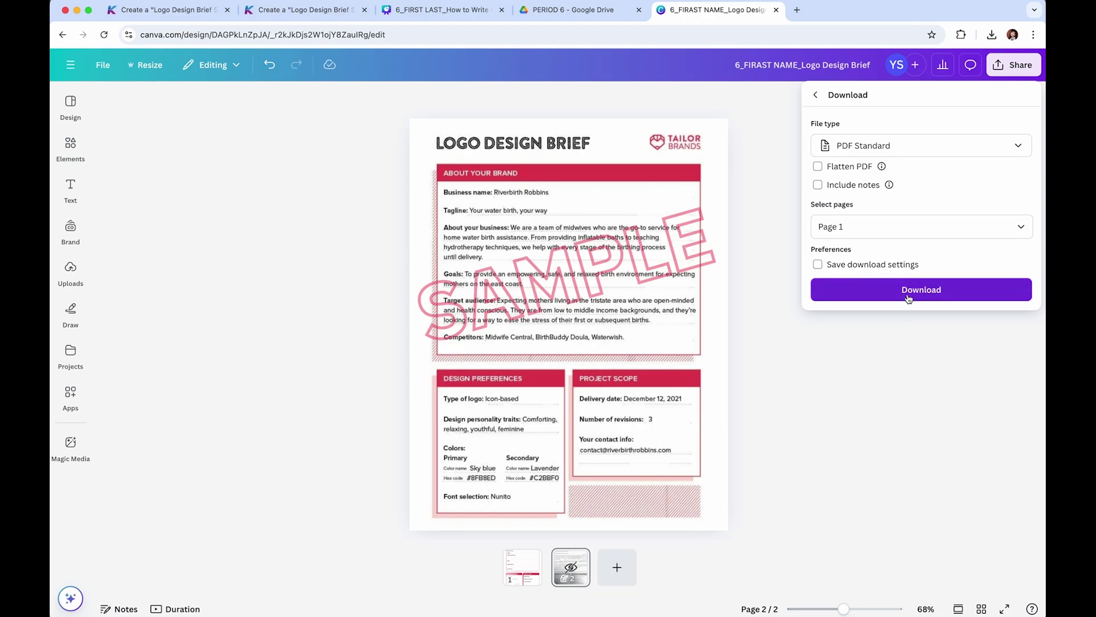
pyautogui.click(909, 298)
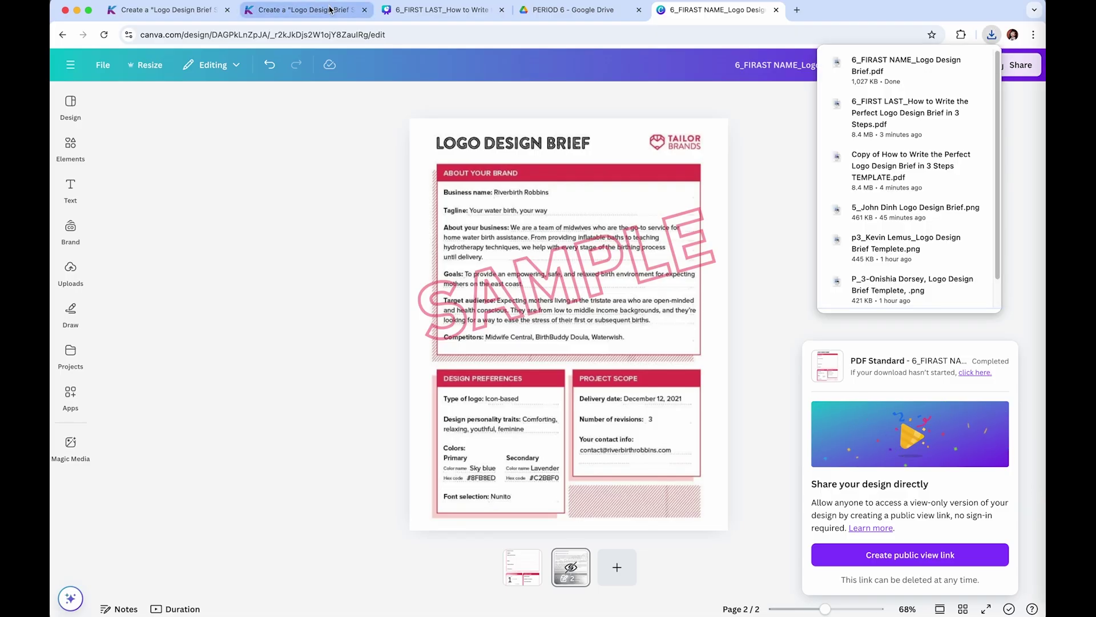
pyautogui.click(330, 9)
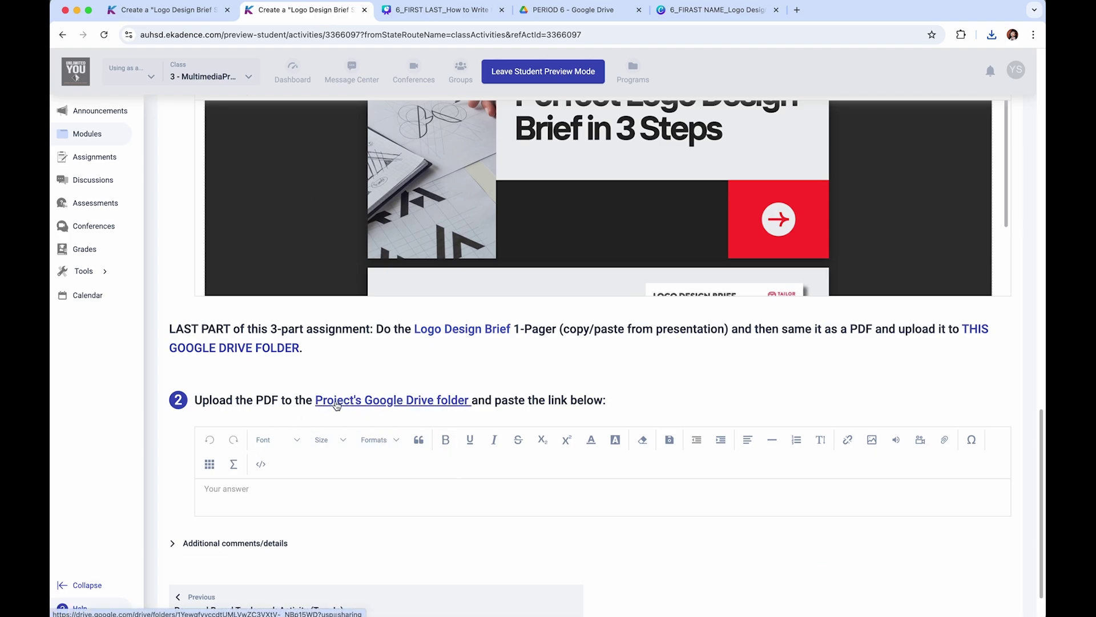
# - Open the project's Google Drive folder from the assignment and go into PERIOD 6
pyautogui.keyDown('super'); pyautogui.click(431, 402); pyautogui.keyUp('super')
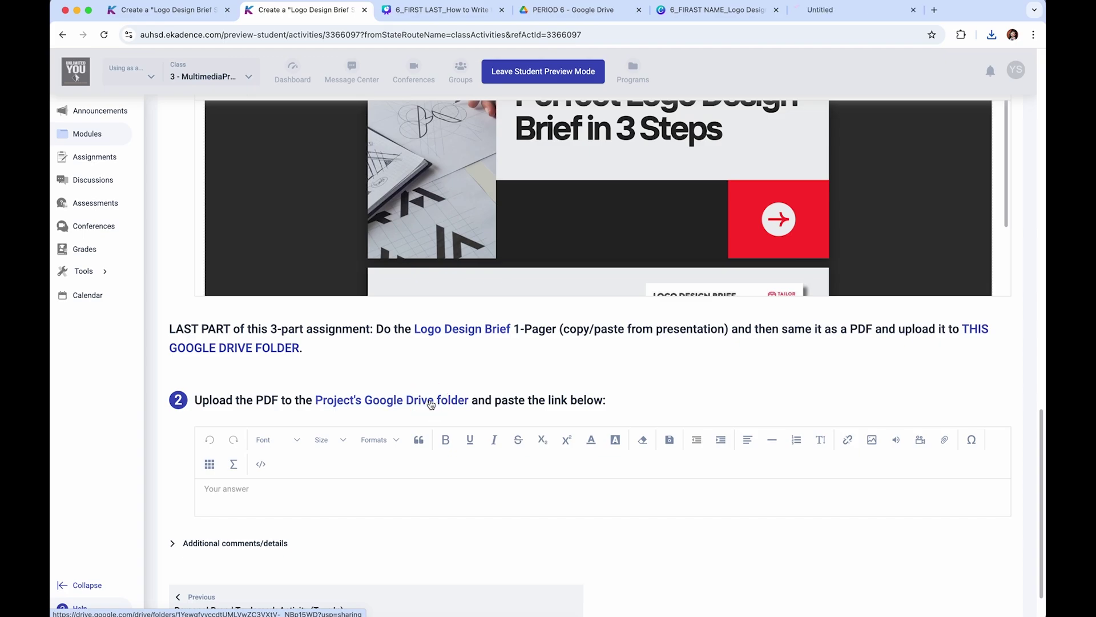
pyautogui.click(861, 7)
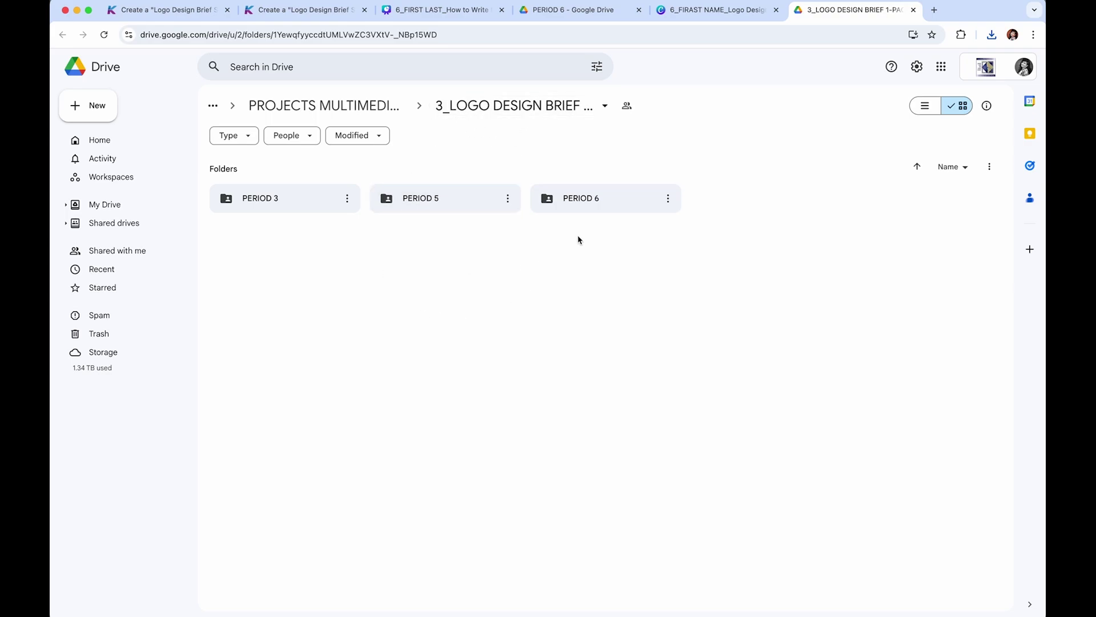
pyautogui.doubleClick(601, 201)
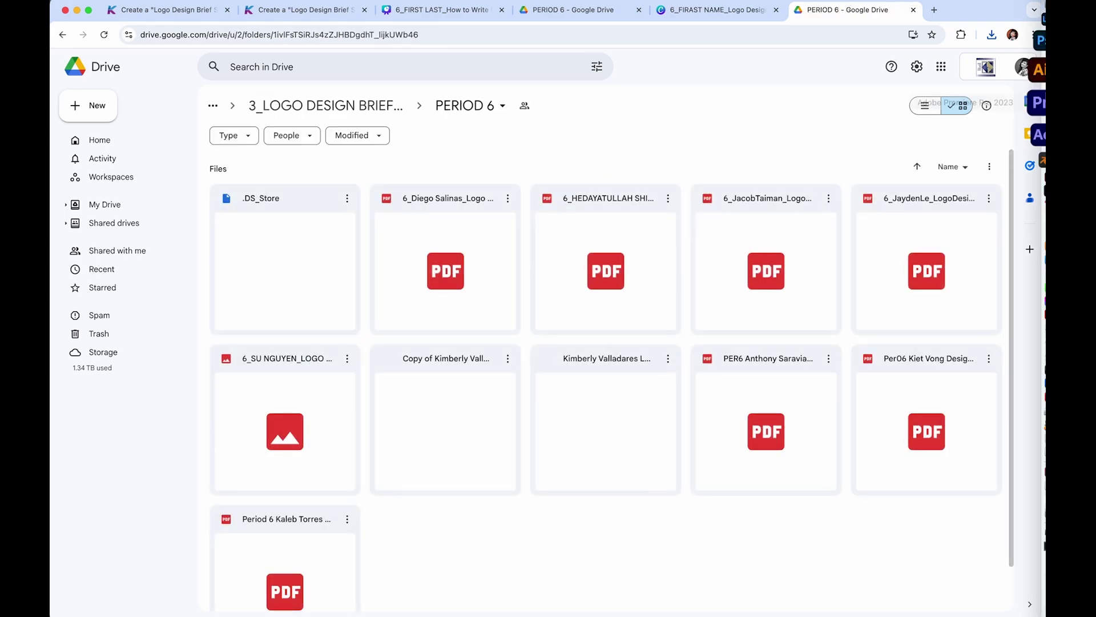
# - Drag the downloaded Logo Design Brief PDF from Finder into PERIOD 6 and list the files
pyautogui.click(1011, 13)
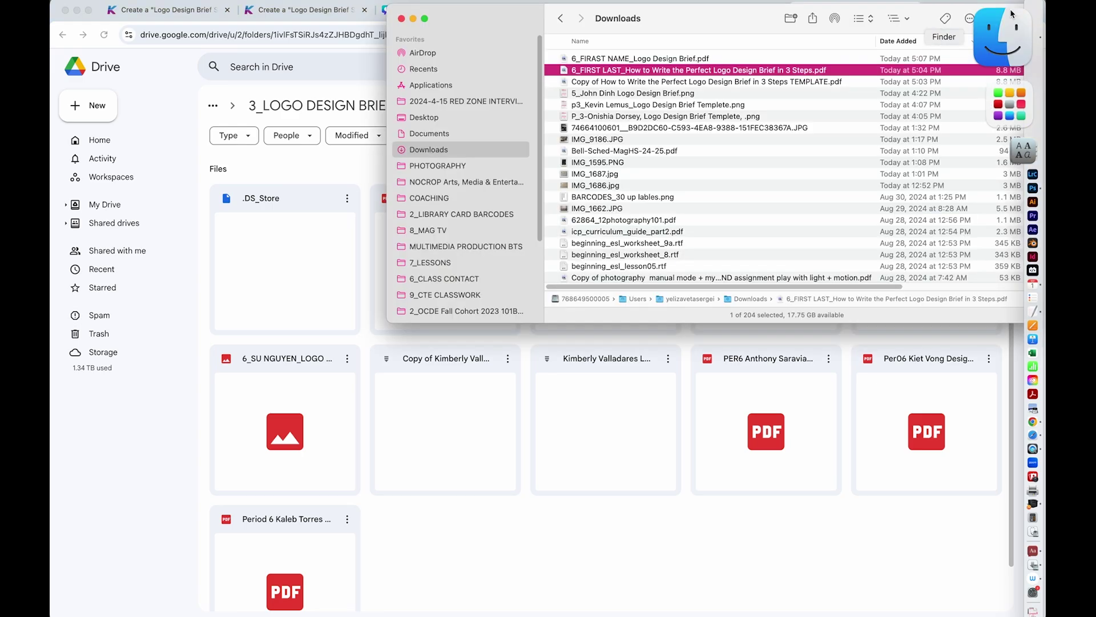
pyautogui.click(603, 59)
pyautogui.moveTo(603, 59); pyautogui.dragTo(454, 552)
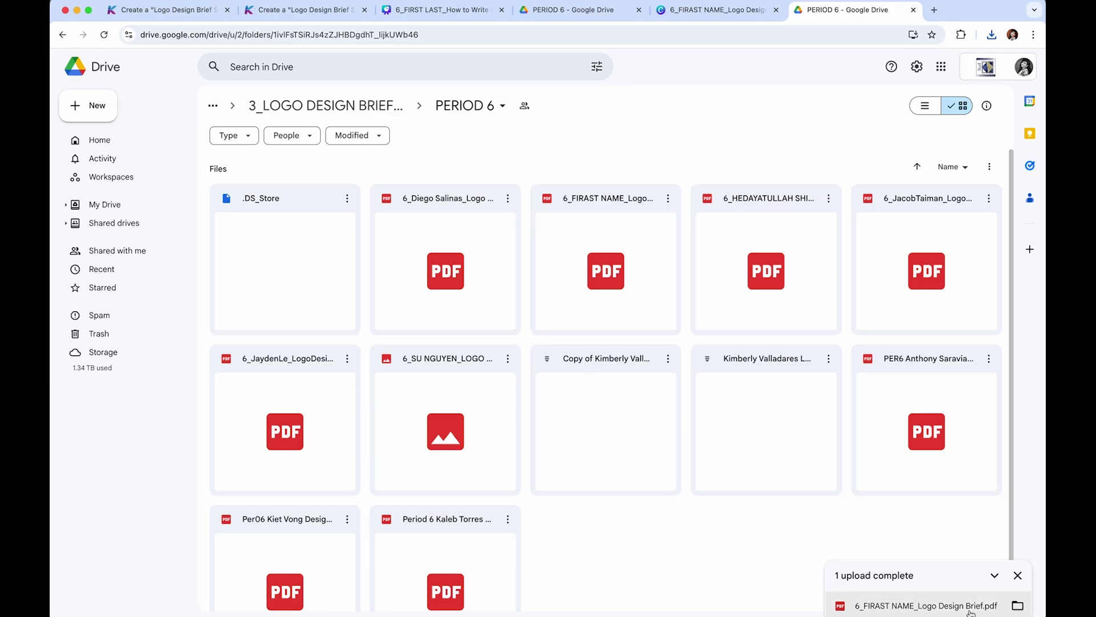
pyautogui.click(925, 108)
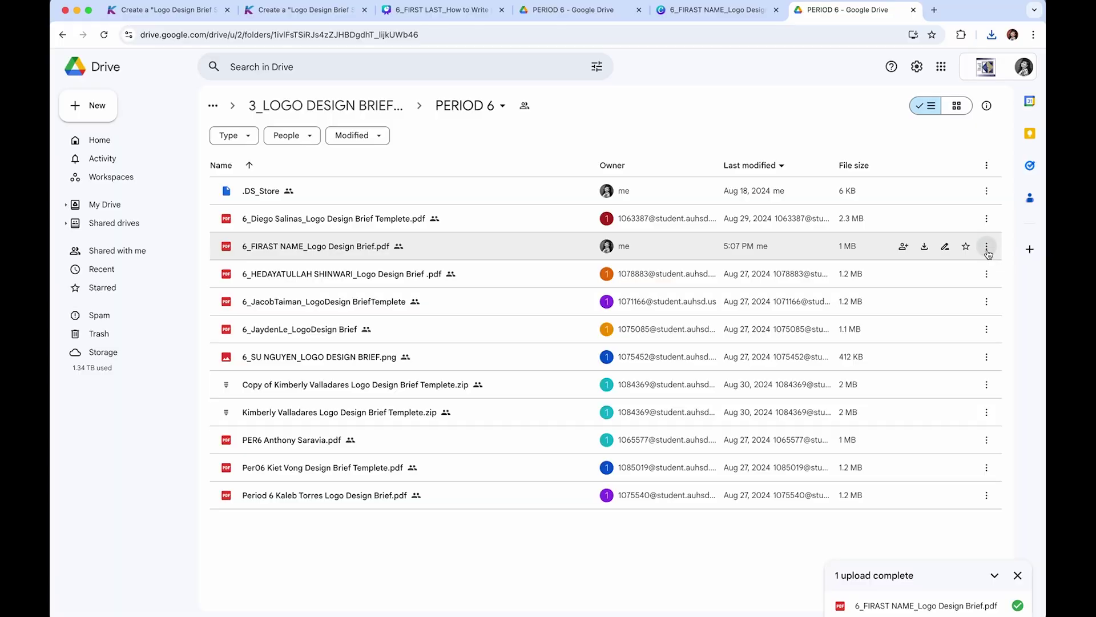
# - Copy the uploaded Logo Design Brief PDF's sharing link and go back to the eKadence assignment
pyautogui.click(986, 246)
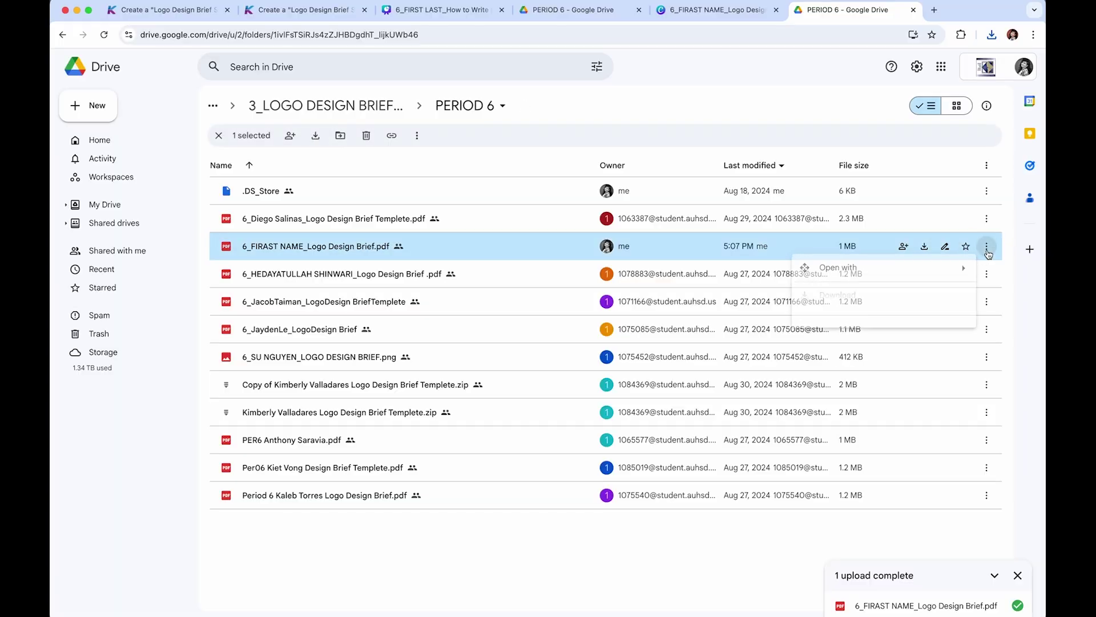
pyautogui.moveTo(814, 365)
pyautogui.click(706, 383)
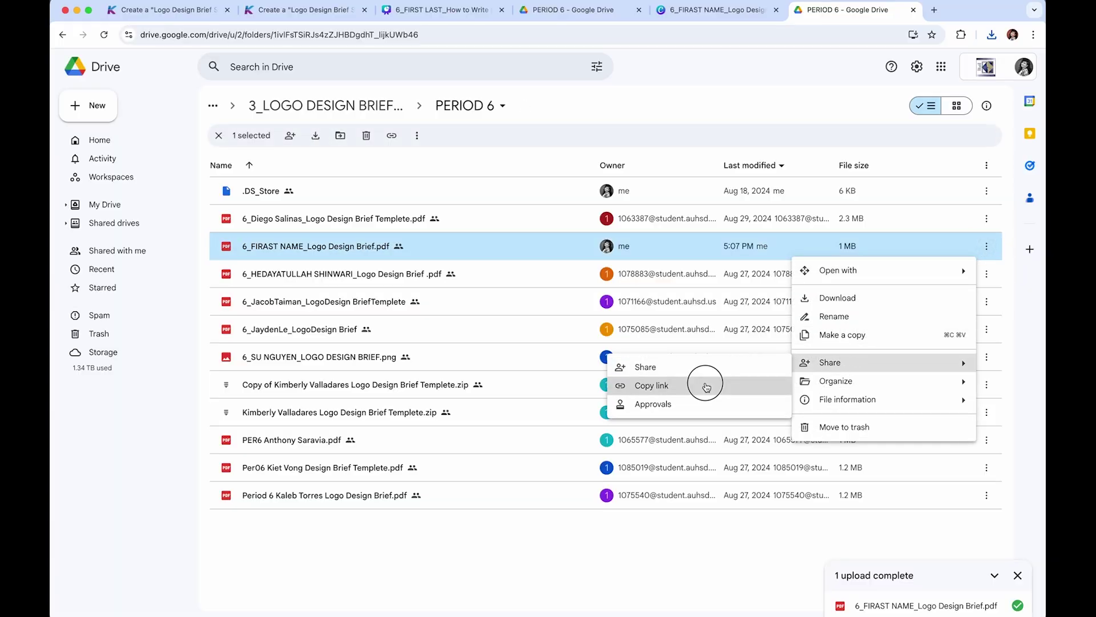
pyautogui.click(308, 10)
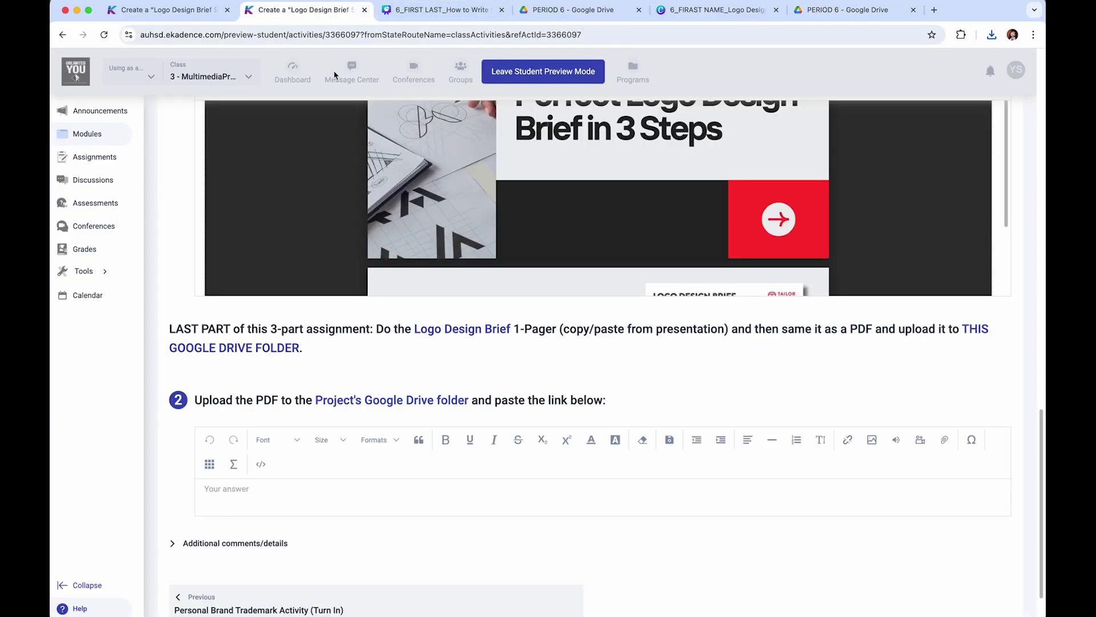
# - Paste the Drive link into question 2's answer and scroll to check the embedded PDF preview
pyautogui.click(351, 505)
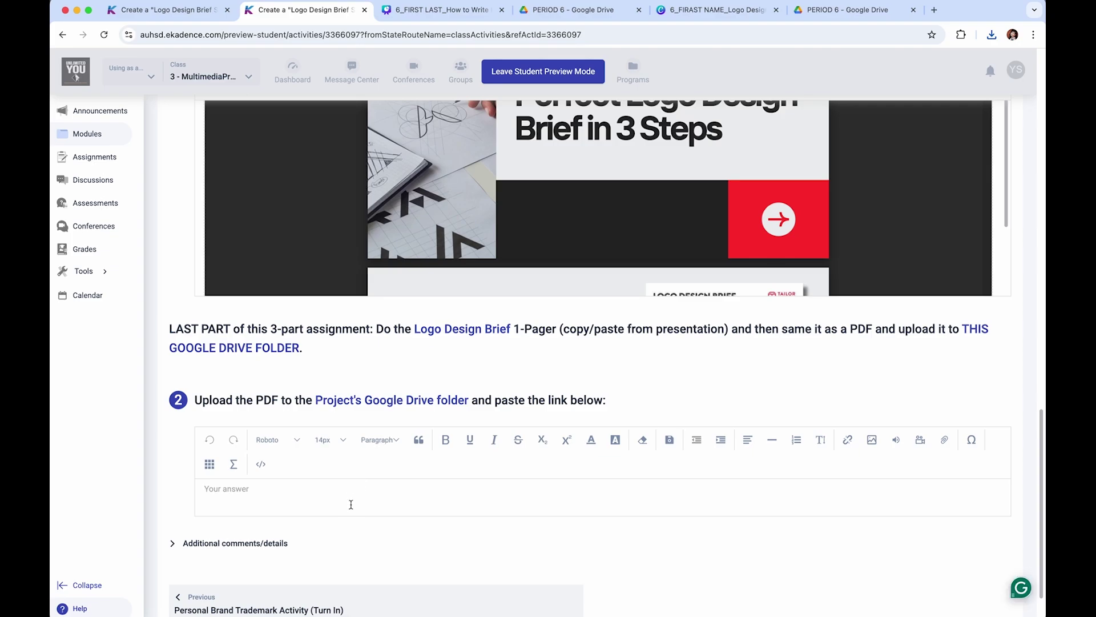
pyautogui.press('super+v')
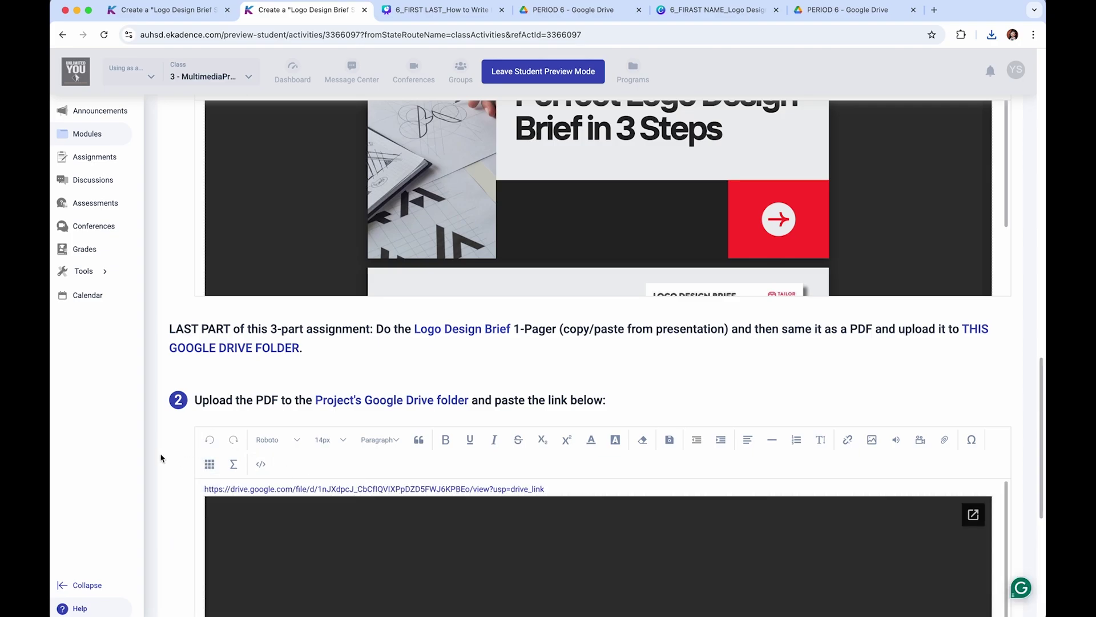
pyautogui.scroll(-1, 182, 452)
pyautogui.scroll(-4, 181, 452)
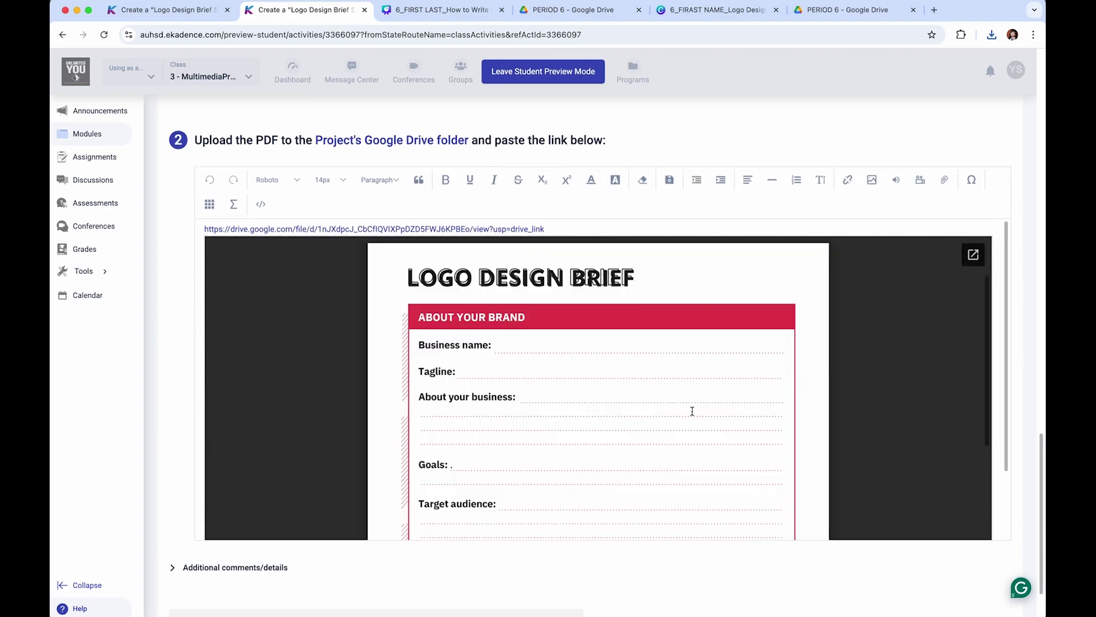
pyautogui.scroll(-4, 558, 441)
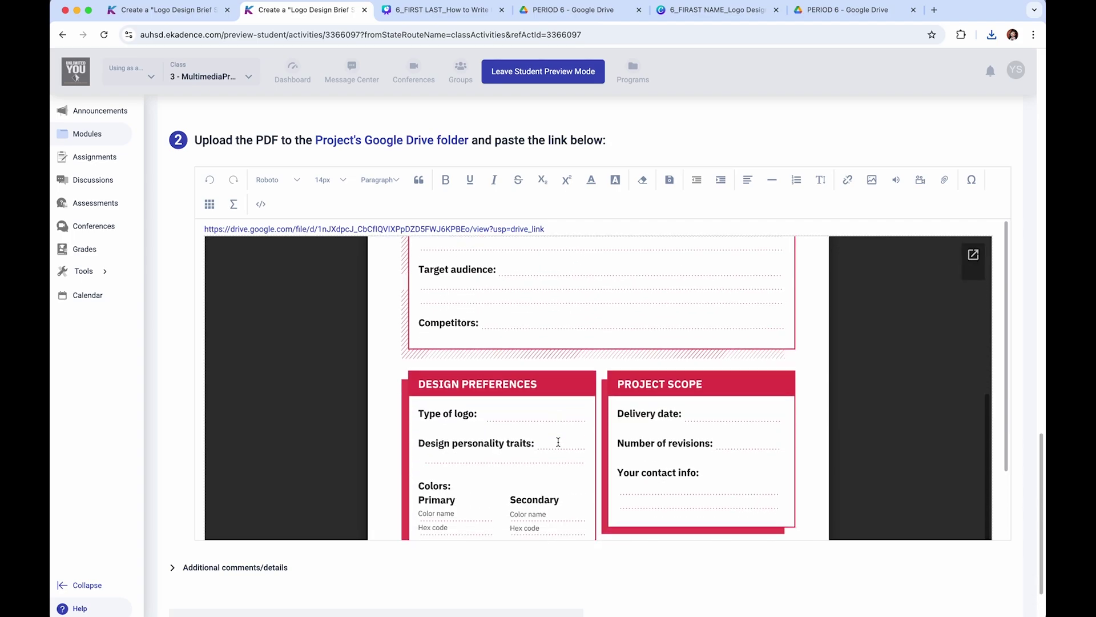
pyautogui.scroll(-1, 558, 441)
pyautogui.scroll(10, 559, 441)
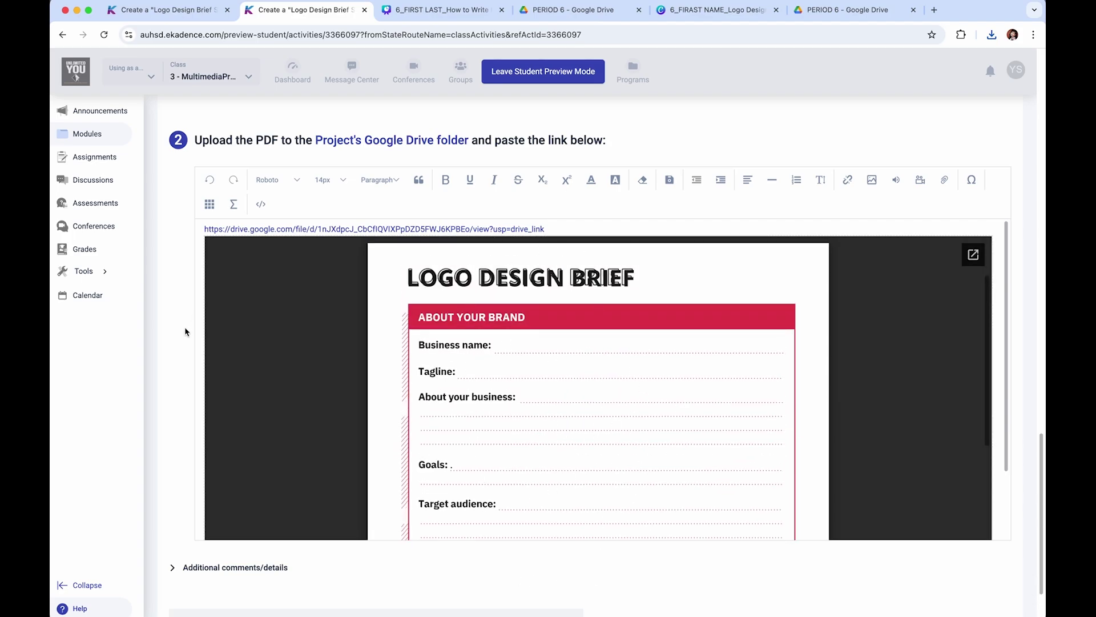
pyautogui.scroll(4, 181, 332)
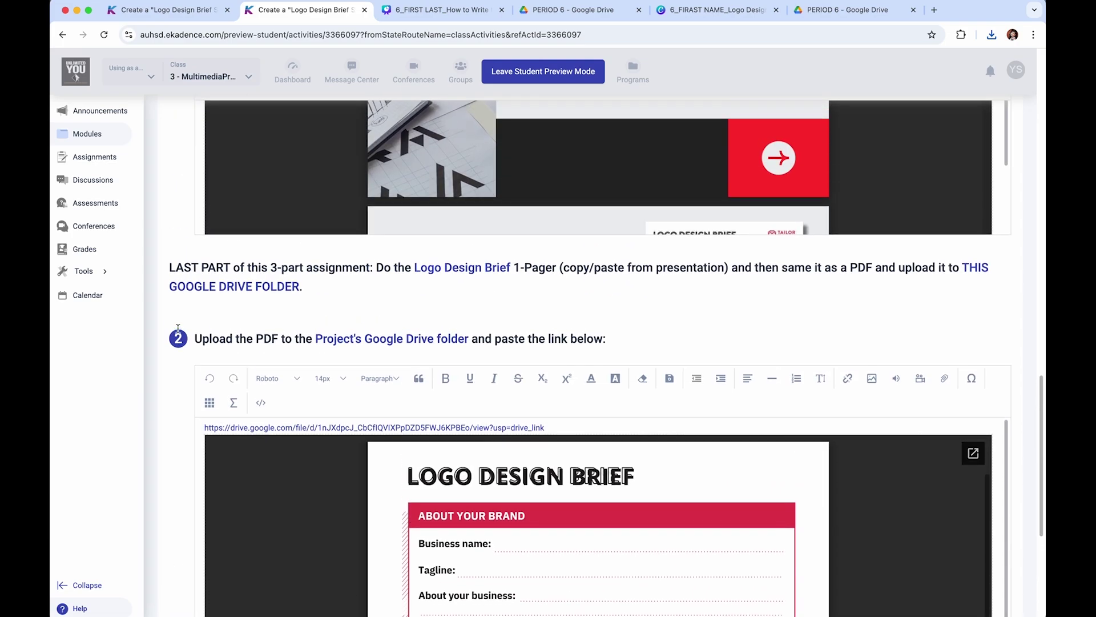
pyautogui.scroll(-3, 177, 332)
pyautogui.scroll(-2, 177, 332)
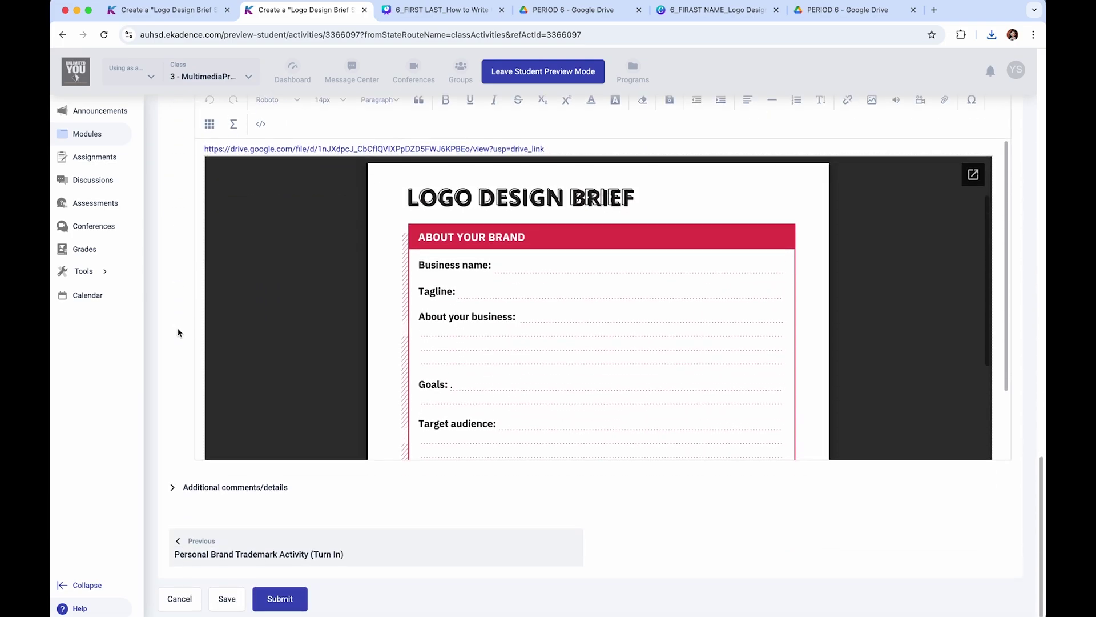
pyautogui.scroll(1, 178, 332)
pyautogui.scroll(-1, 178, 332)
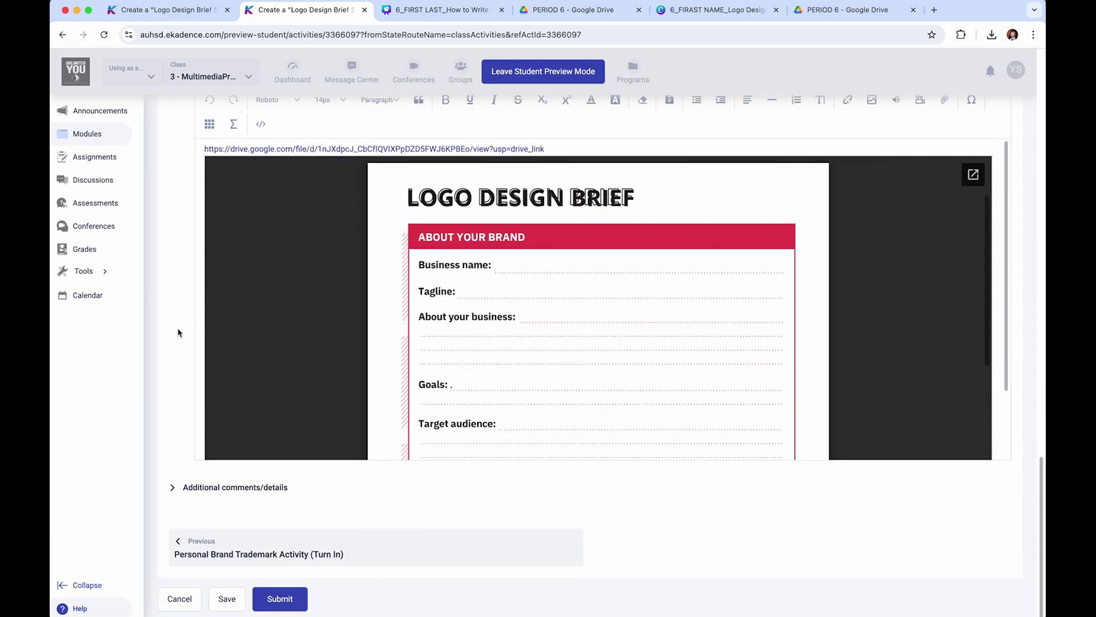